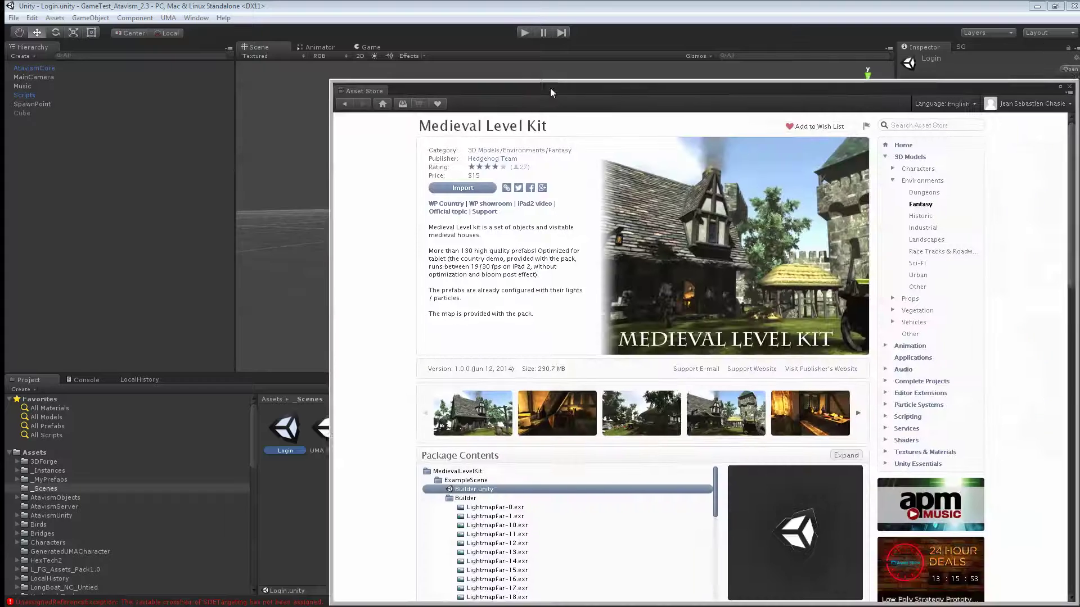
# - Move the Asset Store window aside and open the Medieval Level Kit's _Houses prefab folder
pyautogui.moveTo(550, 88); pyautogui.dragTo(426, 39)
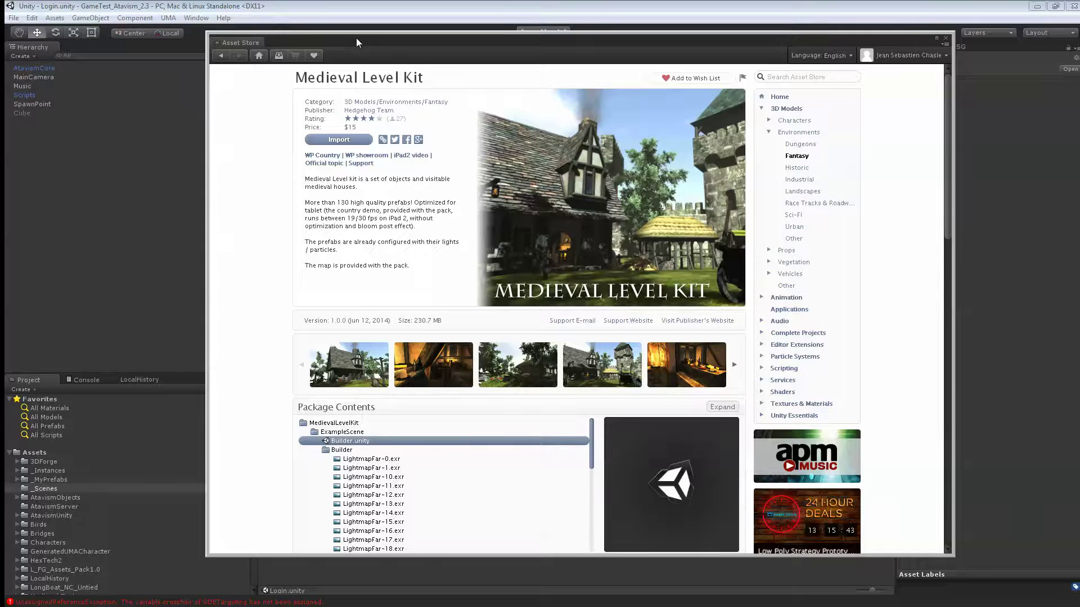
pyautogui.moveTo(356, 39); pyautogui.dragTo(1079, 6)
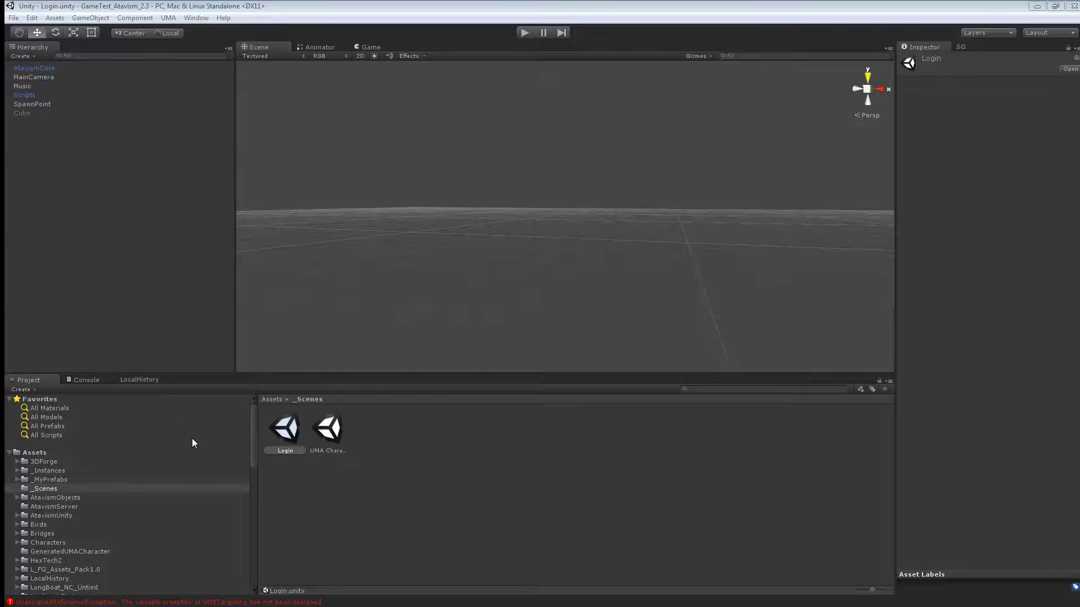
pyautogui.click(188, 19)
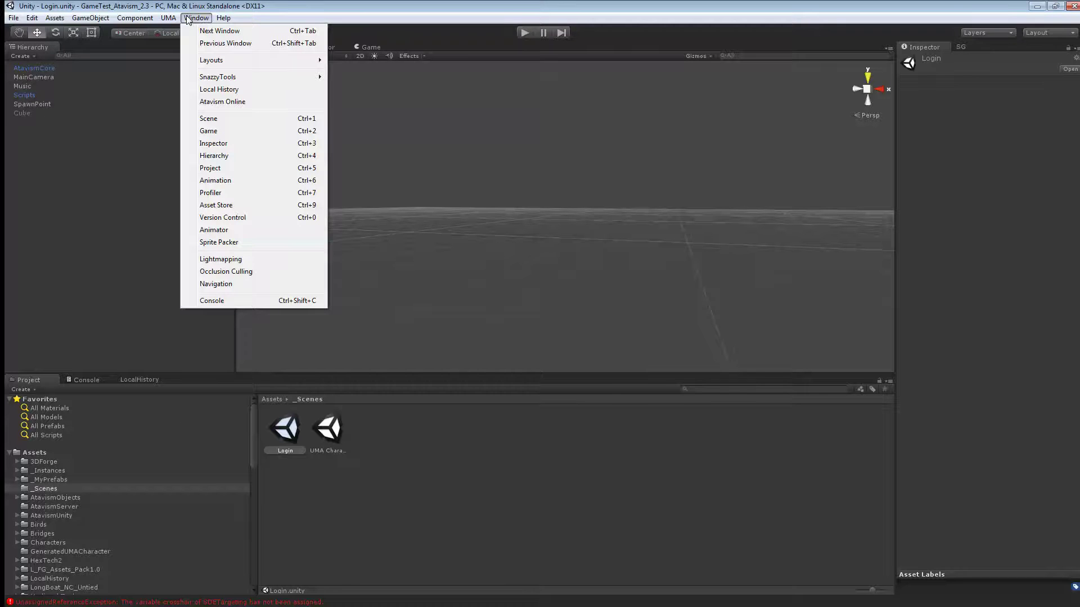
pyautogui.moveTo(258, 419); pyautogui.dragTo(252, 470)
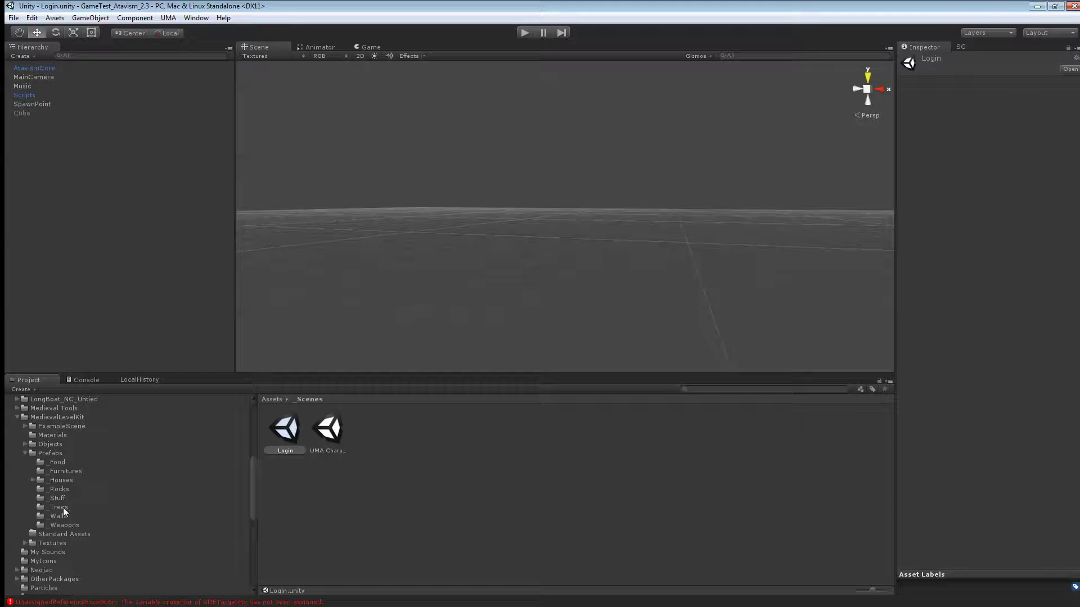
pyautogui.click(59, 482)
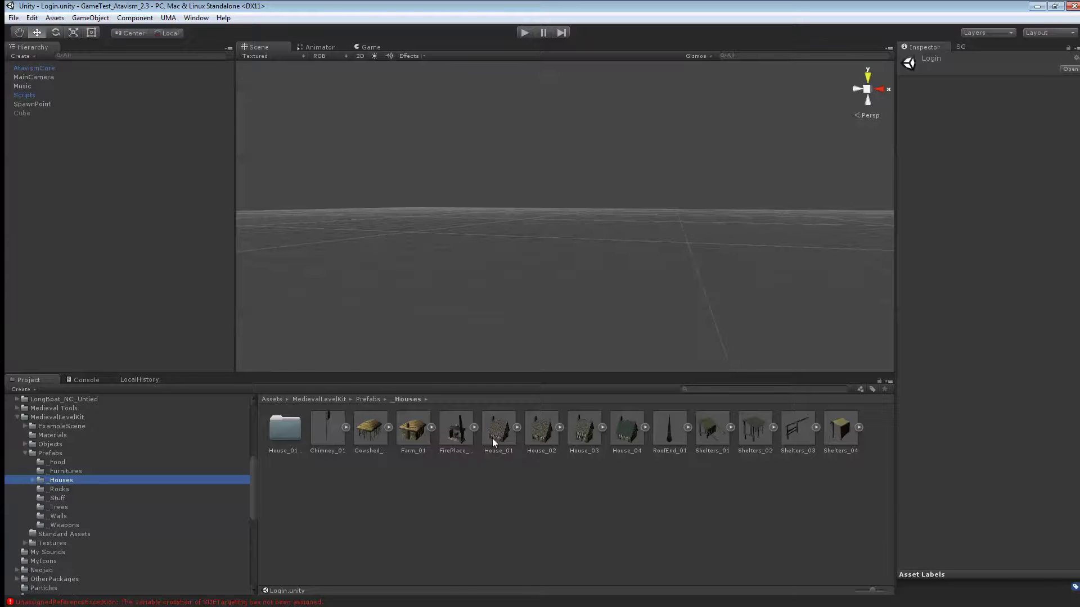
# - Drag House_01 into the scene and set its position to 0, 0, 0
pyautogui.moveTo(492, 437); pyautogui.dragTo(692, 251)
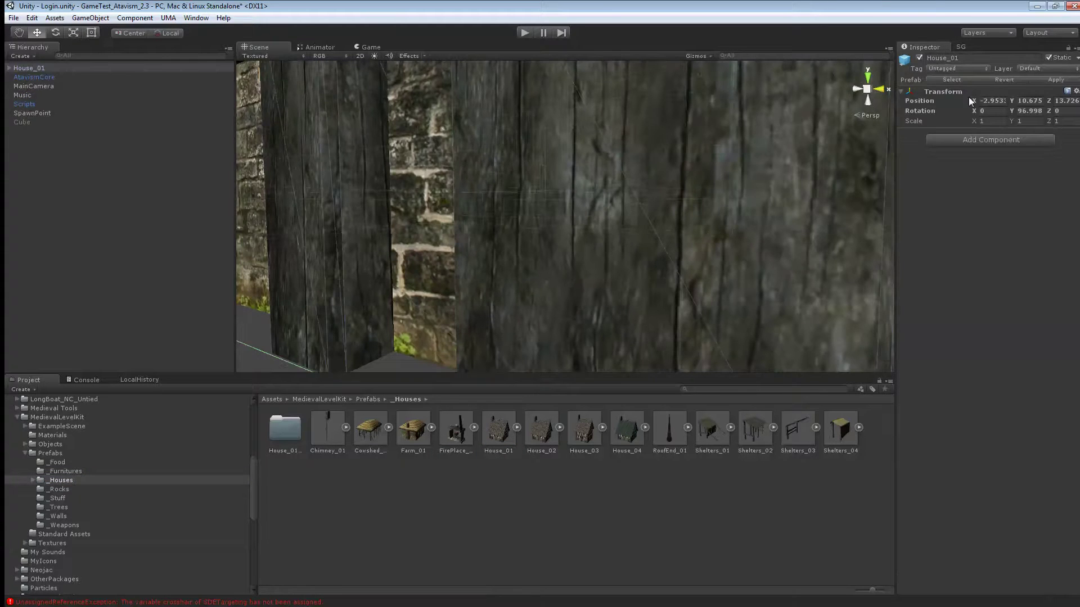
pyautogui.click(988, 100)
pyautogui.write('0')
pyautogui.press('Tab')
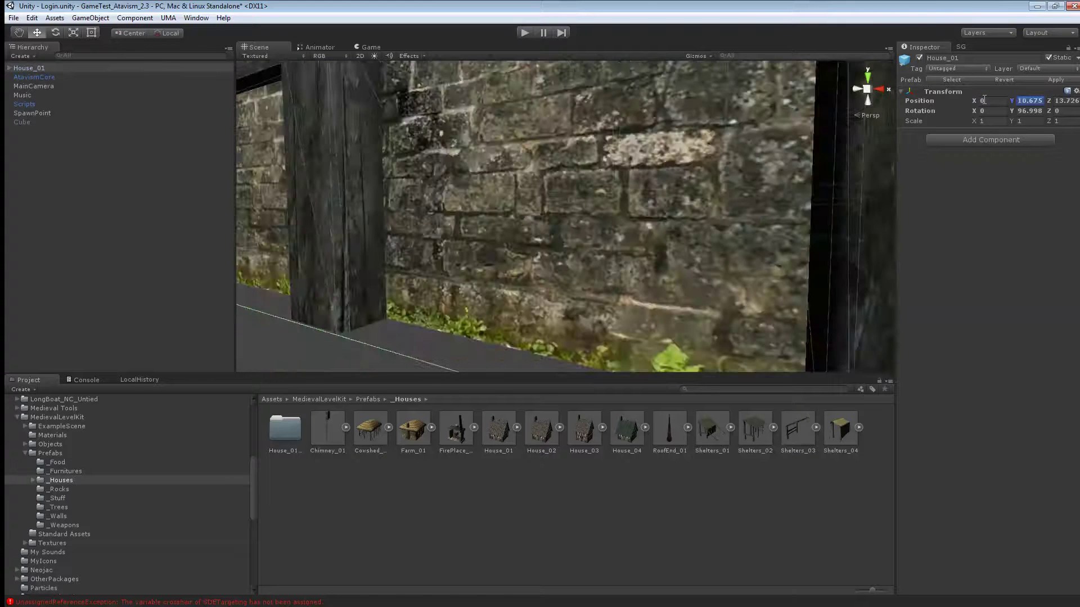
pyautogui.write('0')
pyautogui.press('Tab')
pyautogui.write('0')
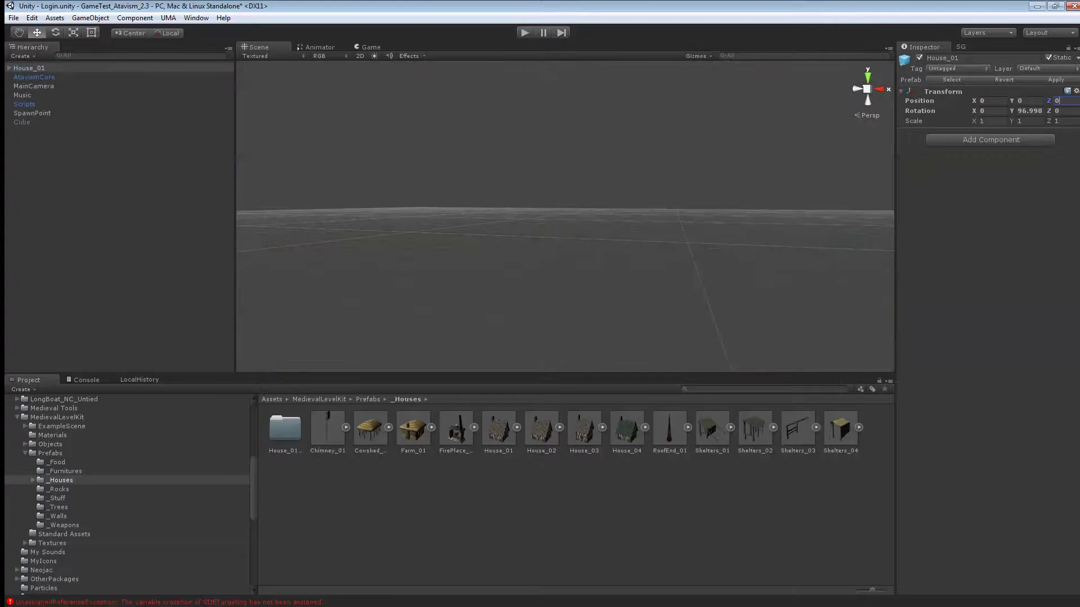
# - Frame House_01 in the Scene view and orbit around it to inspect it
pyautogui.doubleClick(77, 76)
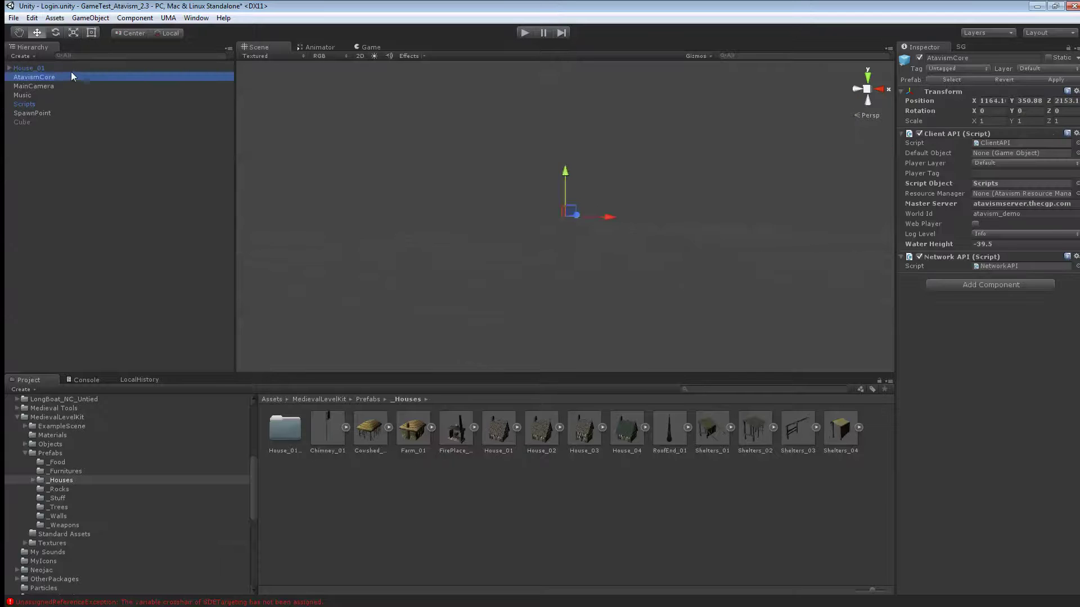
pyautogui.doubleClick(72, 67)
pyautogui.scroll(5, 700, 314)
pyautogui.keyDown('alt'); pyautogui.moveTo(700, 313); pyautogui.dragTo(270, 338); pyautogui.keyUp('alt')
pyautogui.scroll(5, 496, 354)
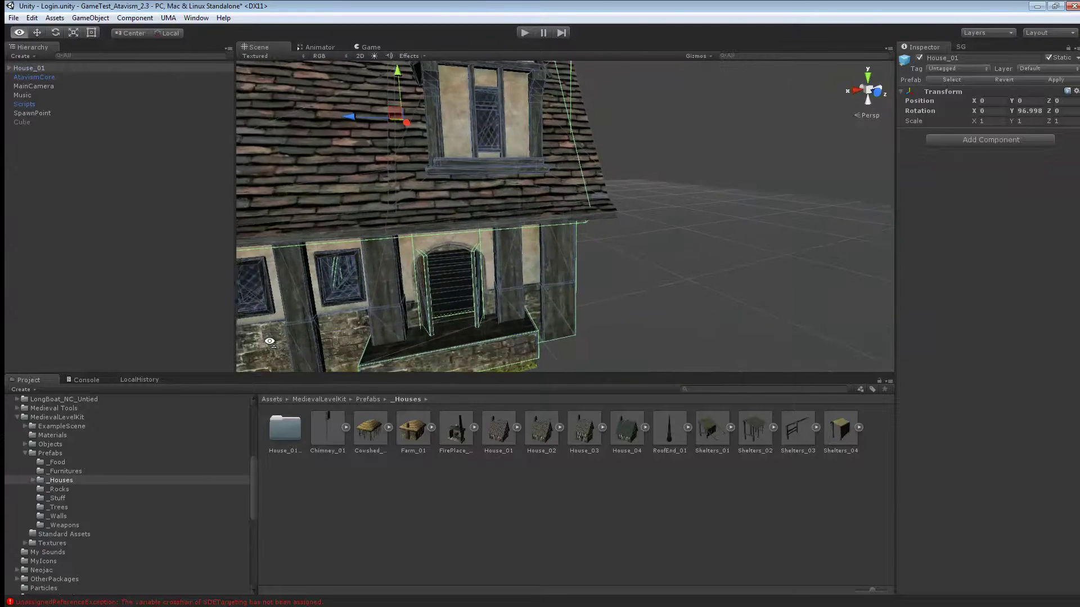
pyautogui.scroll(-6, 281, 332)
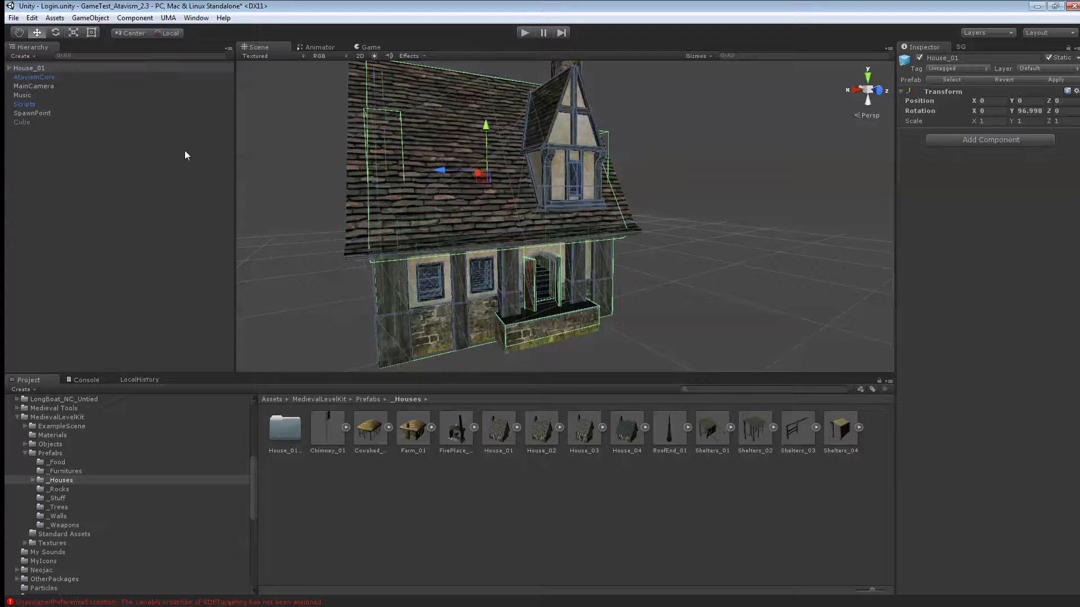
# - Open the Resources/Prefabs/ClaimObjects/Houses folder in the Project window
pyautogui.scroll(3, 58, 473)
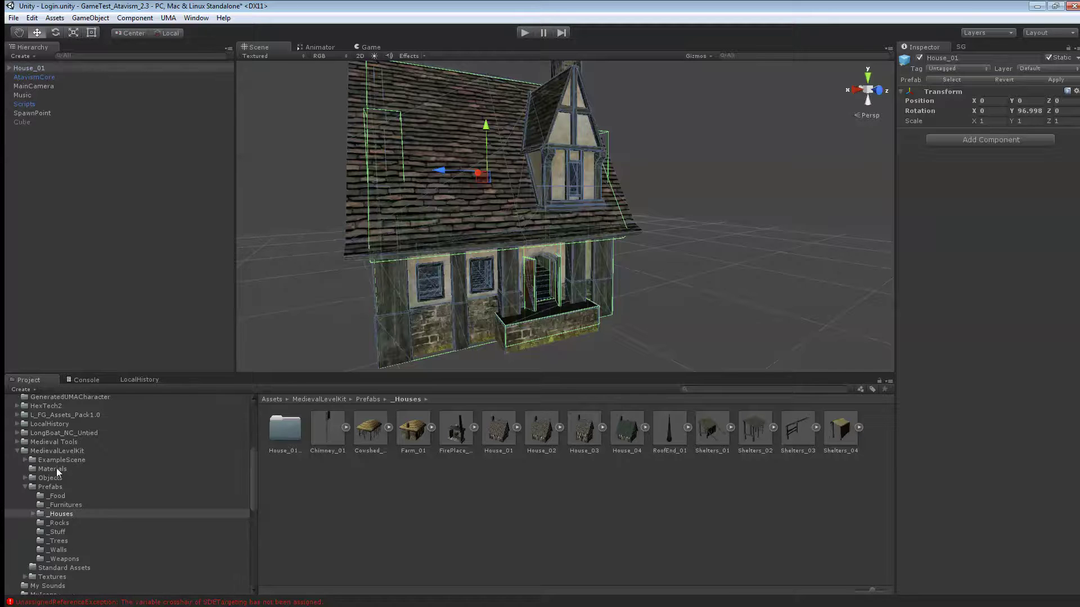
pyautogui.scroll(-4, 58, 473)
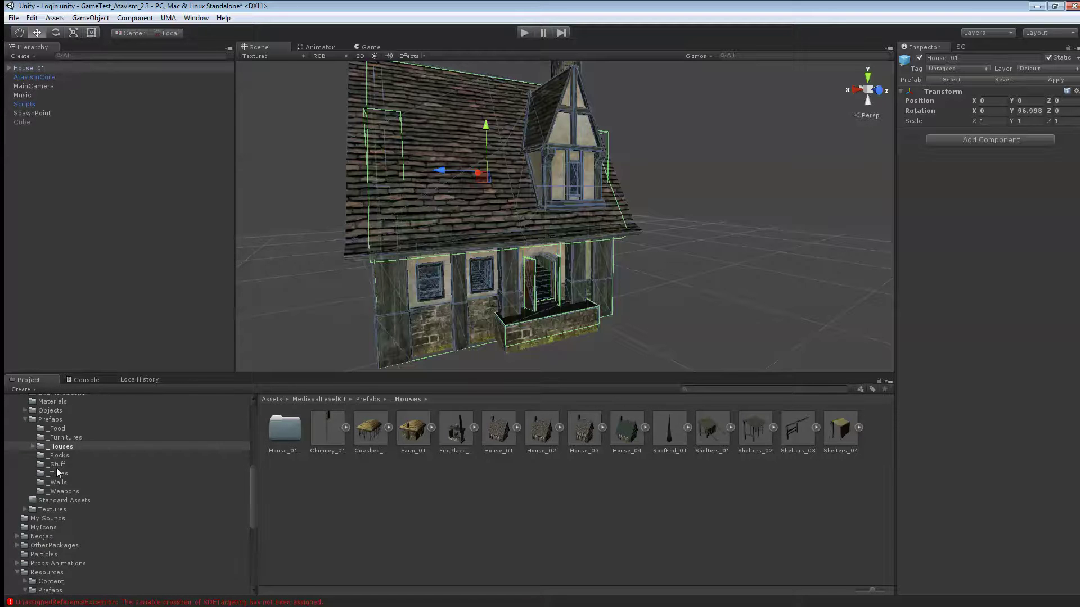
pyautogui.scroll(-2, 56, 468)
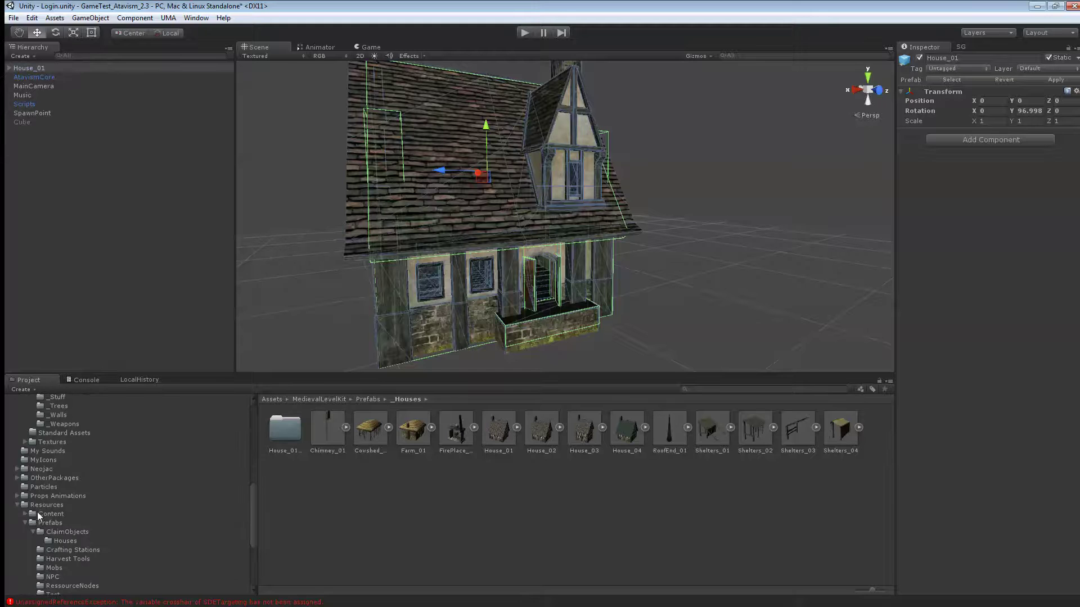
pyautogui.scroll(-2, 47, 523)
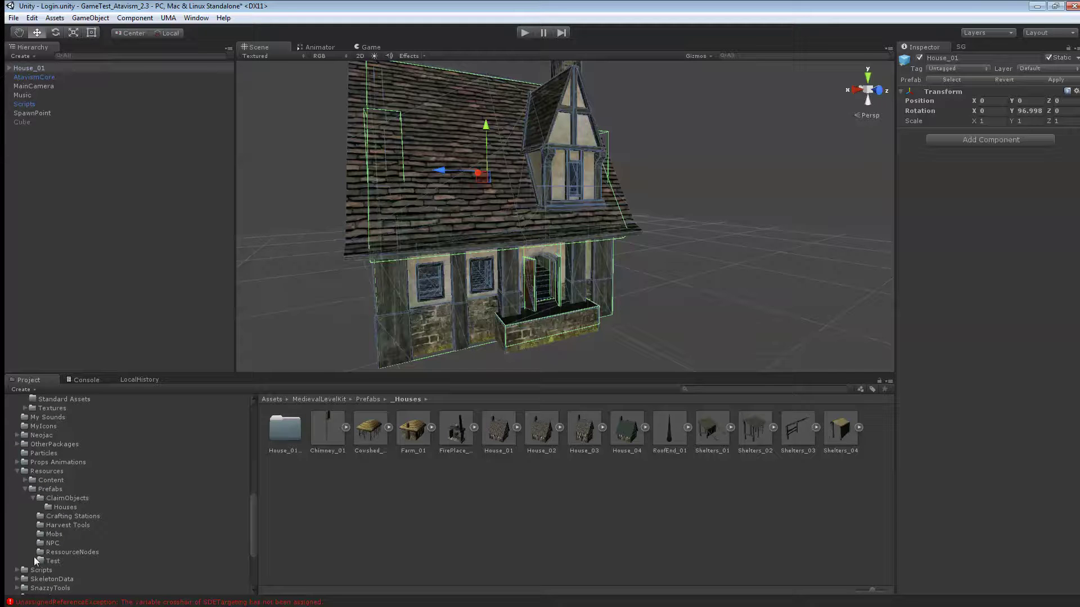
pyautogui.click(60, 508)
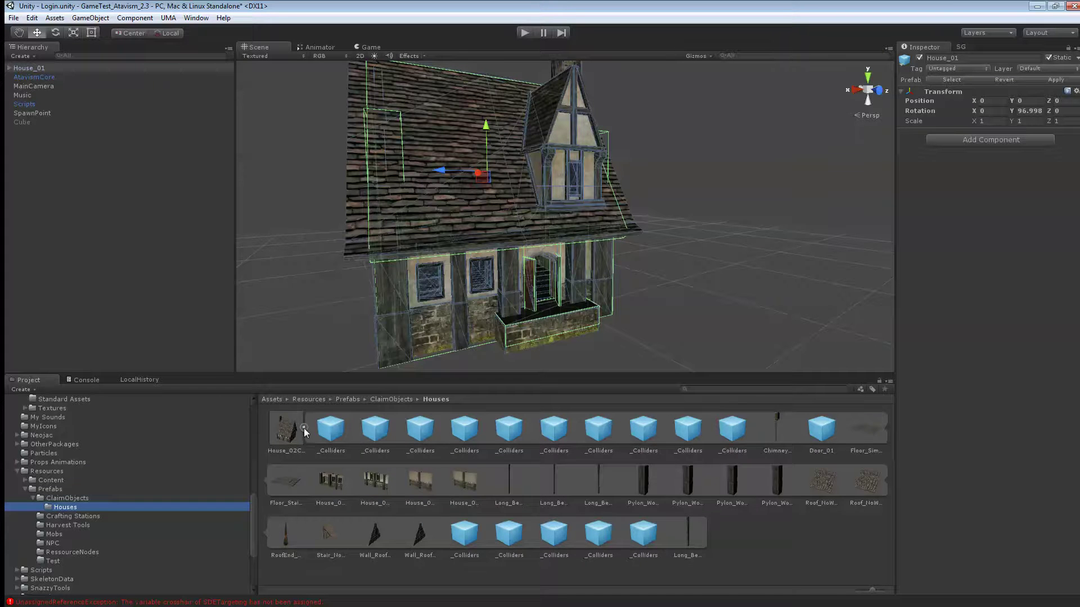
pyautogui.click(304, 428)
# - Save House_01 as a prefab in the Houses folder and delete it from the scene
pyautogui.click(34, 69)
pyautogui.moveTo(34, 69); pyautogui.dragTo(399, 445)
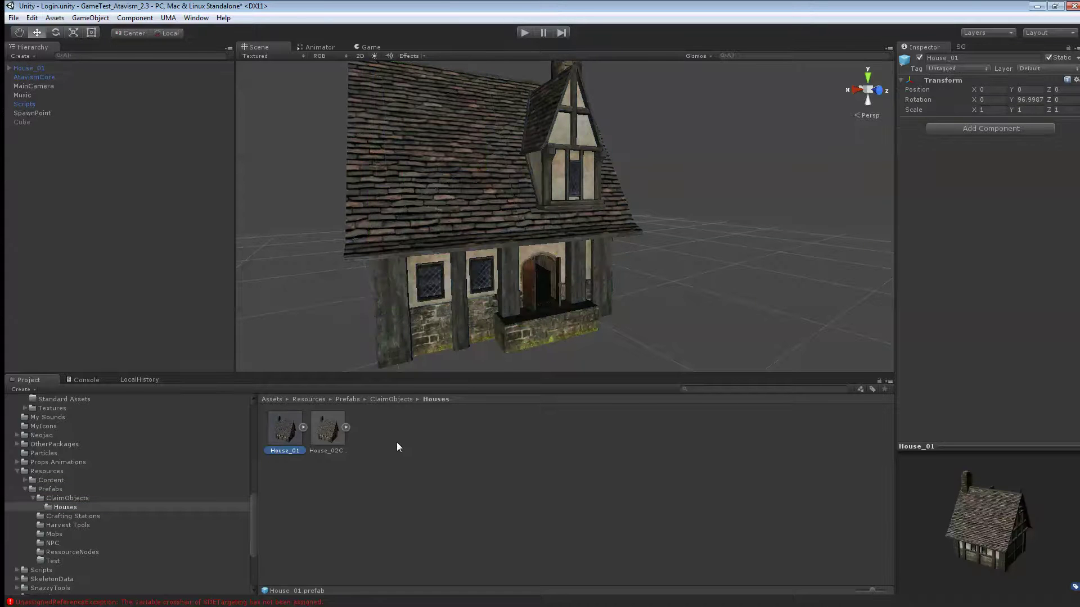
pyautogui.click(36, 70)
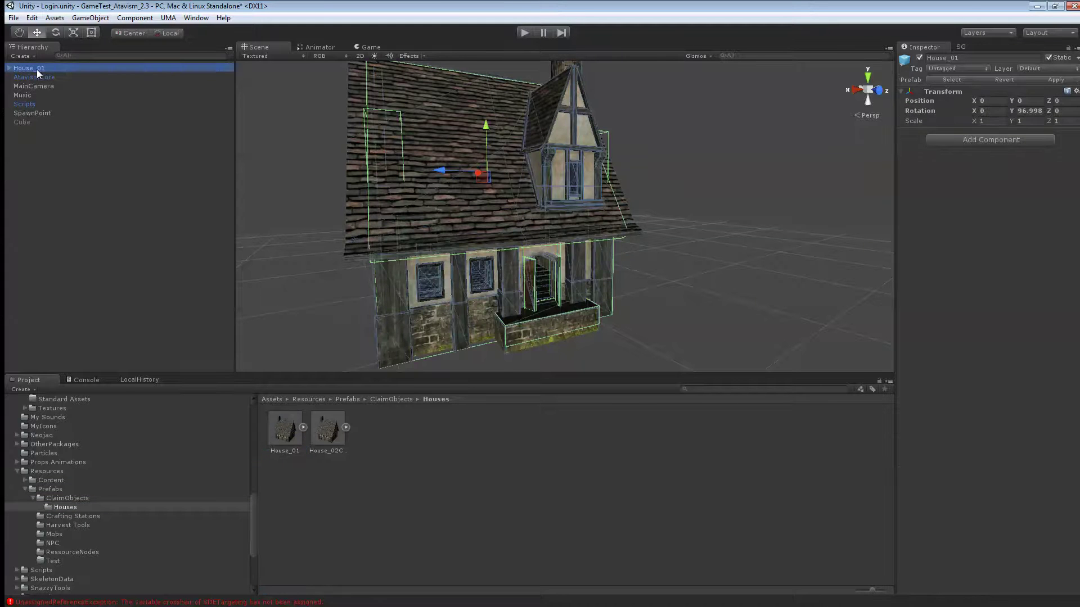
pyautogui.press('Delete')
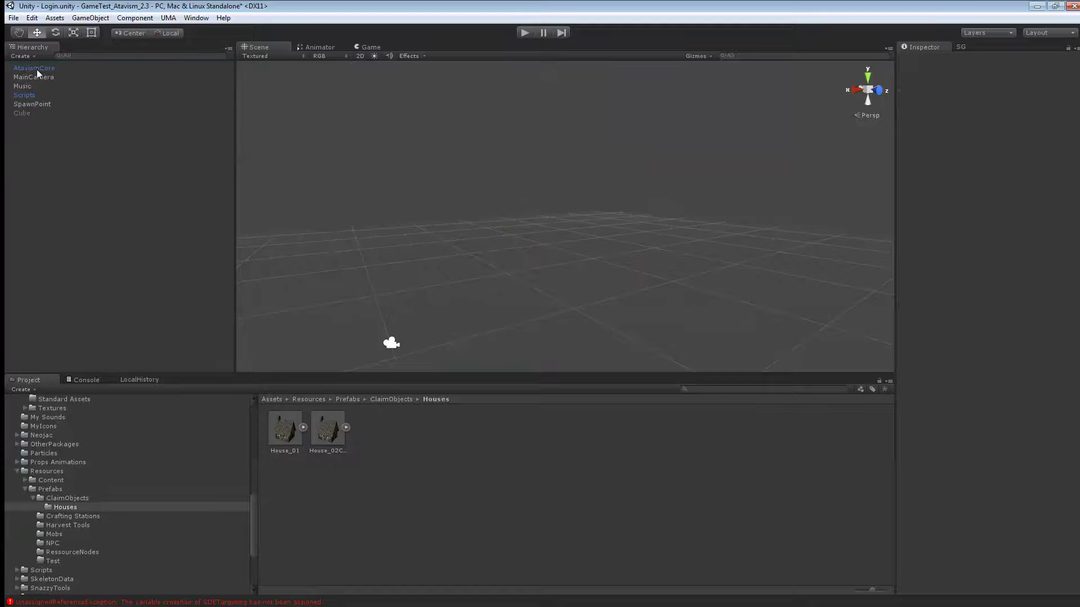
pyautogui.click(196, 18)
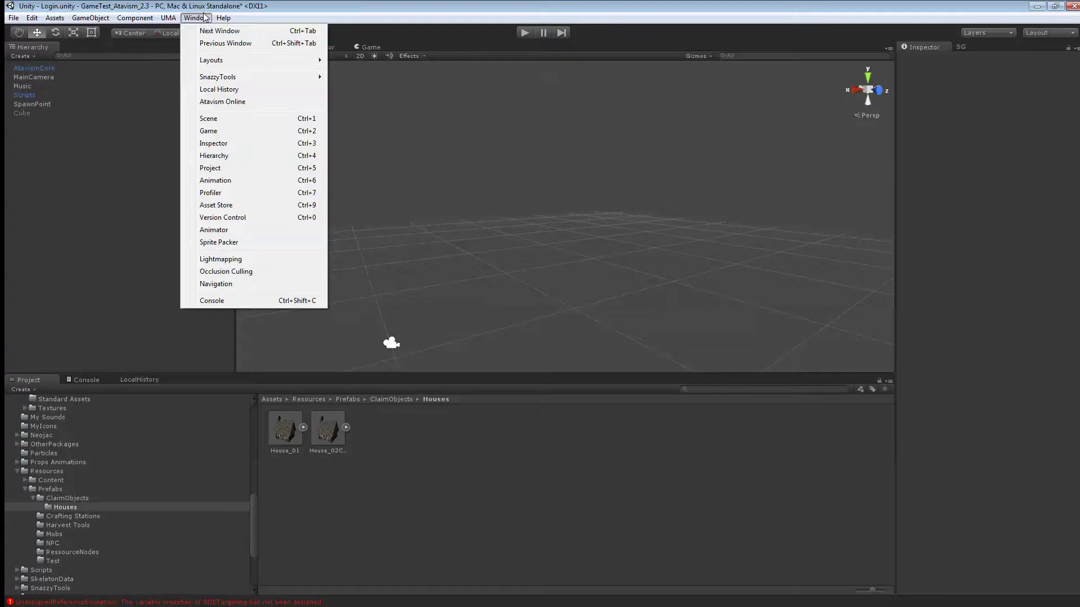
# - In the Atavism Online editor's Items section, start a new item named 'House01 Claim Object'
pyautogui.click(225, 101)
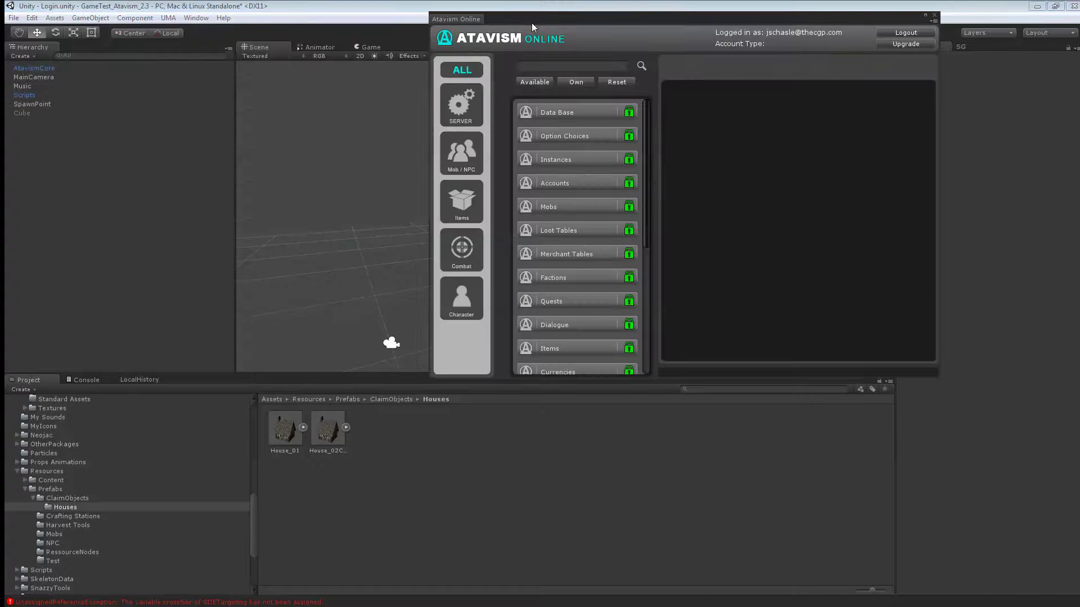
pyautogui.click(448, 251)
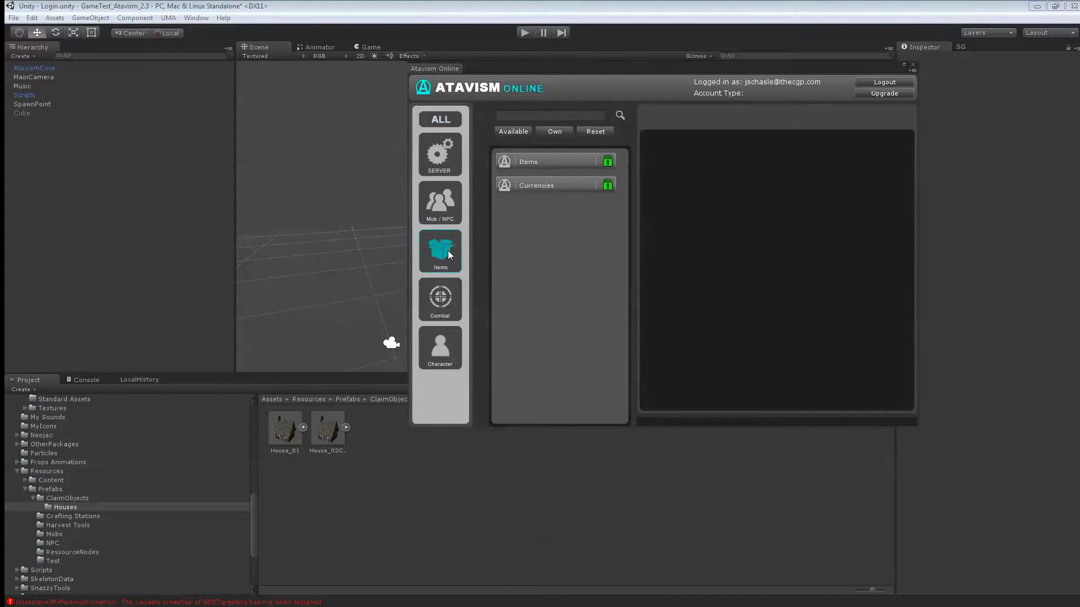
pyautogui.click(541, 161)
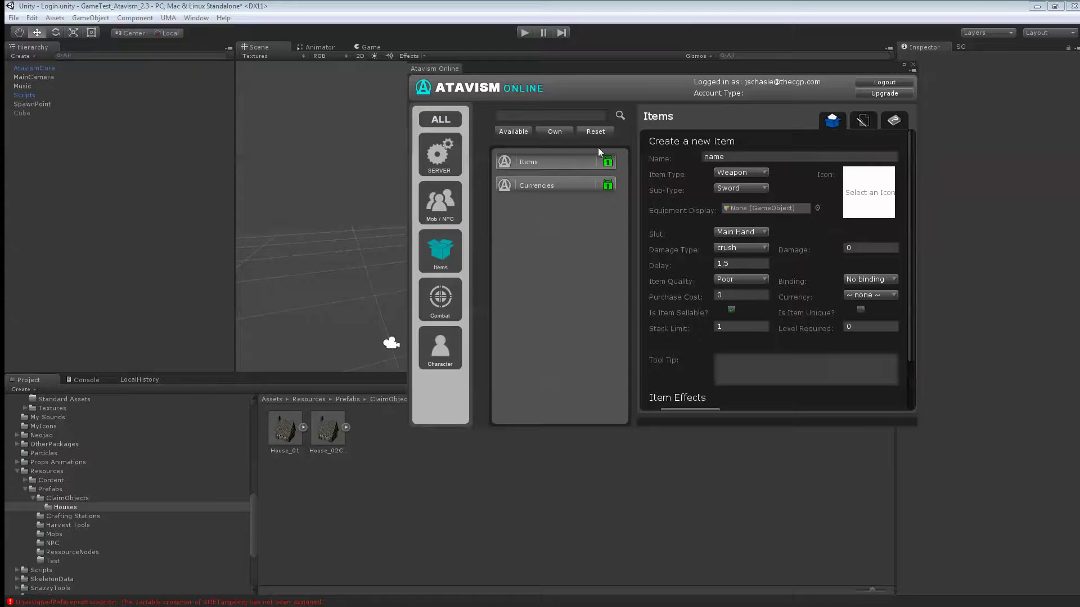
pyautogui.click(808, 157)
pyautogui.write('House01 Claim Object')
# - Set the item type to Consumable and use the blue brick texture as its icon
pyautogui.click(760, 173)
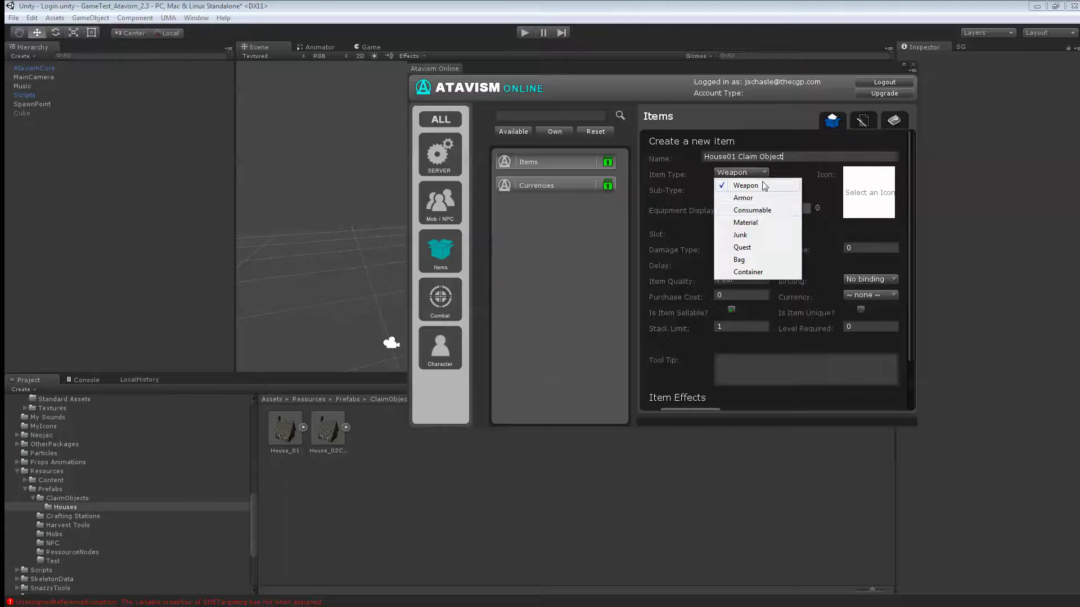
pyautogui.click(752, 210)
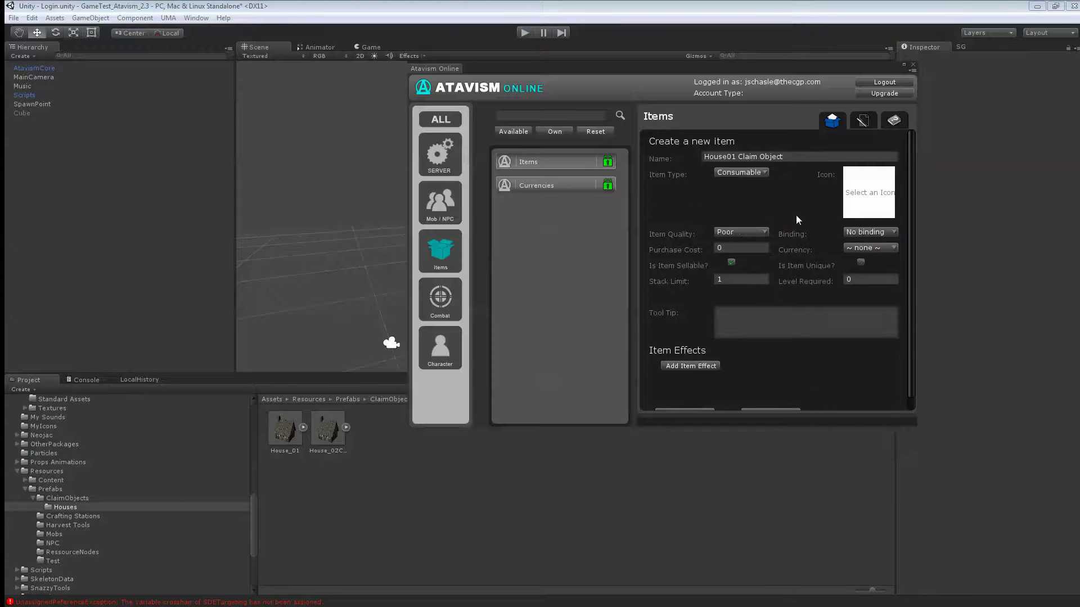
pyautogui.click(854, 203)
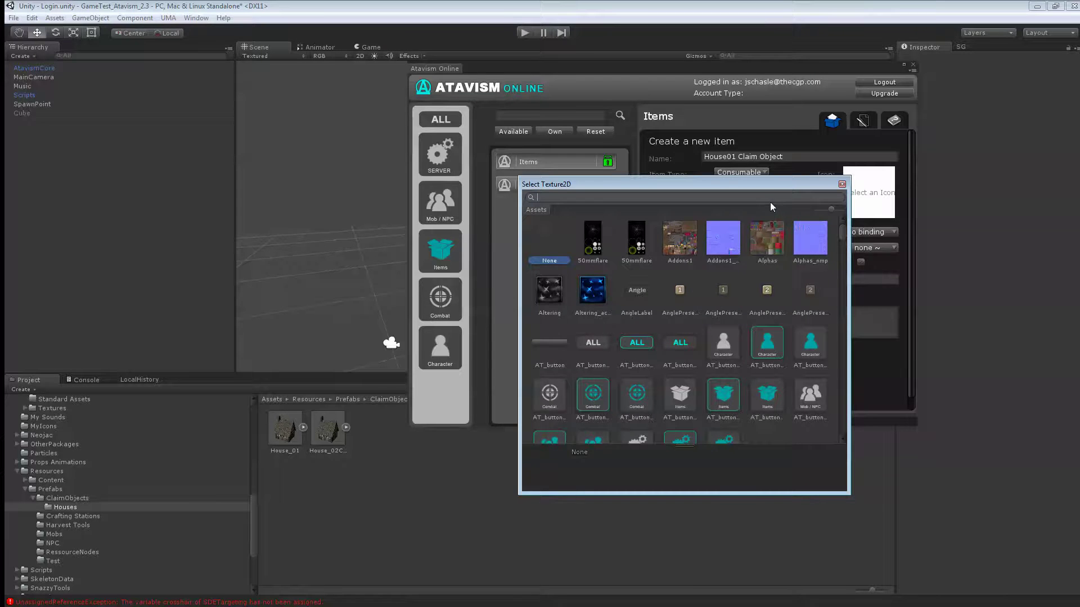
pyautogui.write('bri')
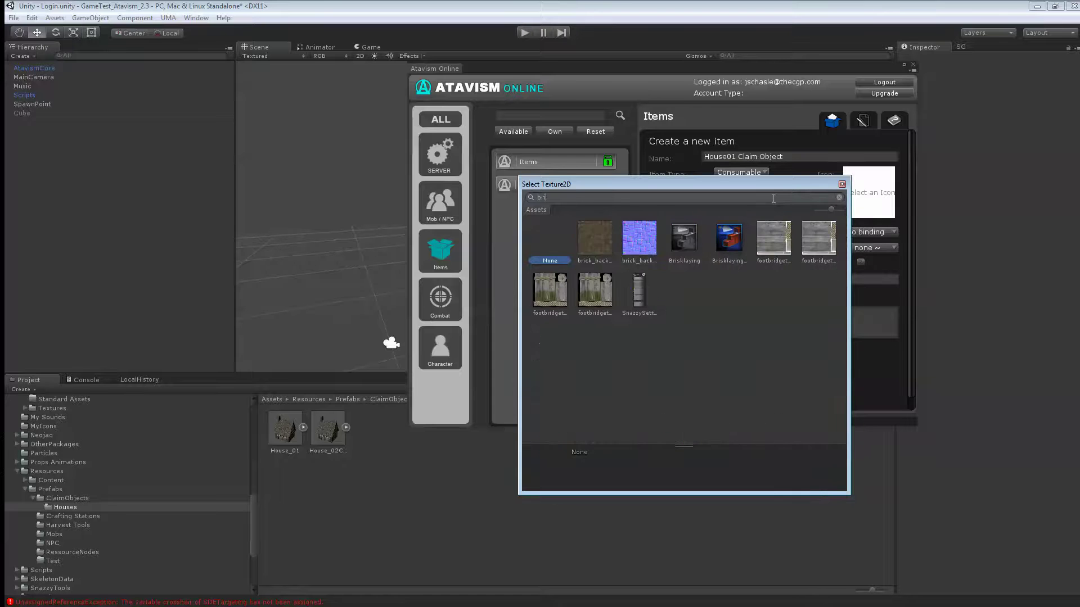
pyautogui.doubleClick(734, 238)
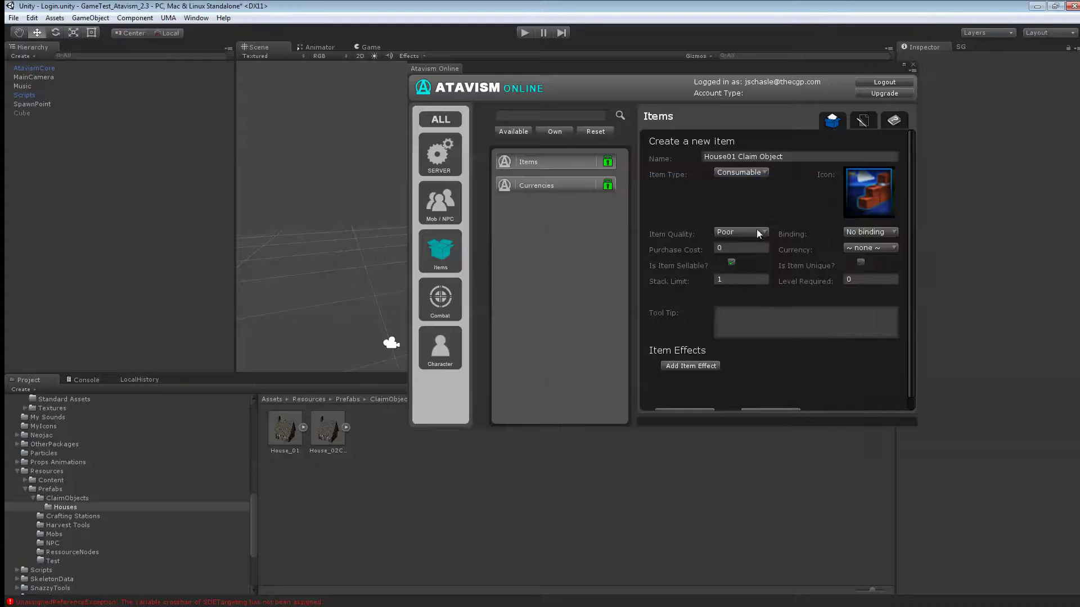
pyautogui.scroll(-1, 757, 228)
pyautogui.click(766, 219)
# - Set the item quality to Common and its currency to Gold
pyautogui.click(761, 246)
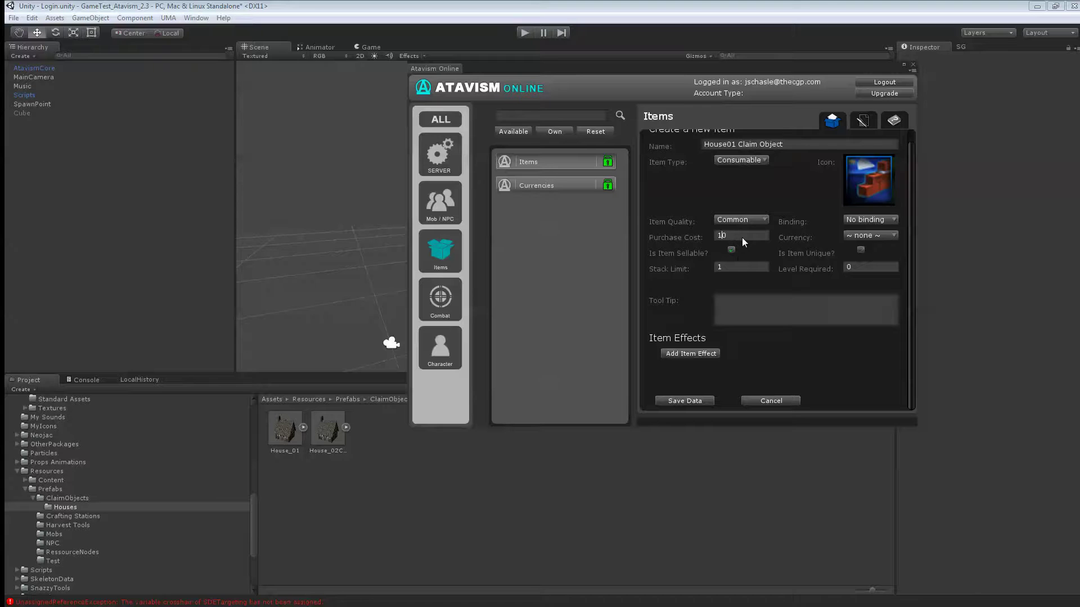
pyautogui.click(859, 236)
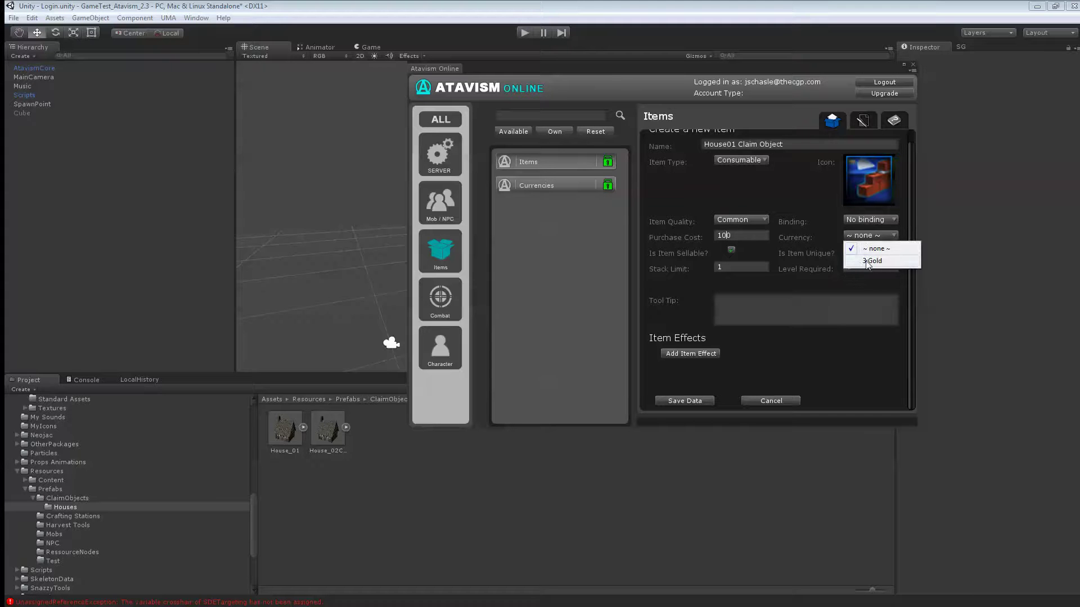
pyautogui.click(867, 261)
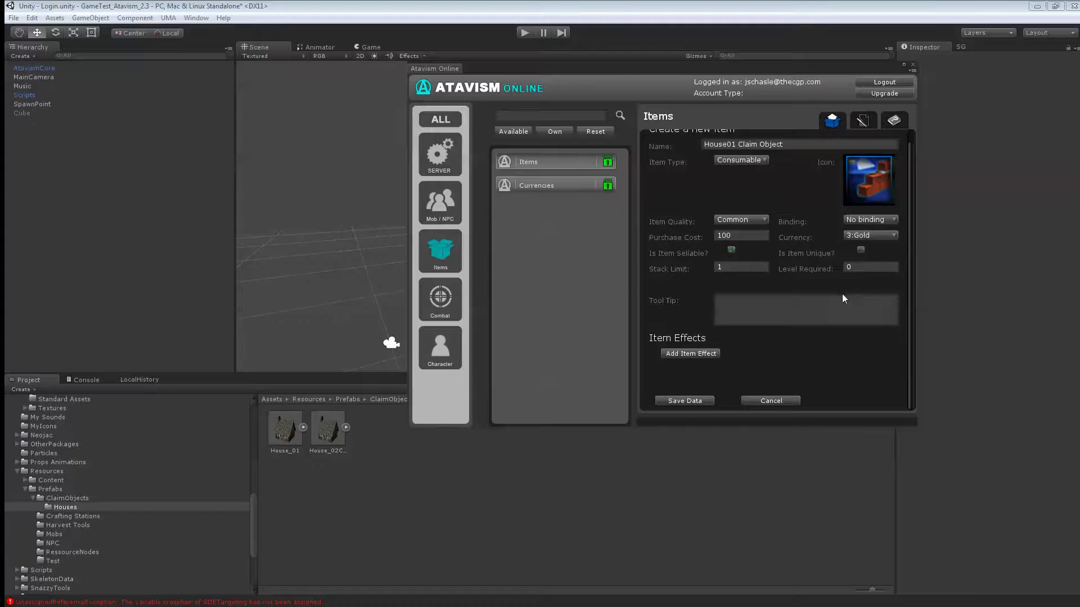
# - Add a ClaimObject effect using the House_01 prefab and save the item
pyautogui.click(700, 353)
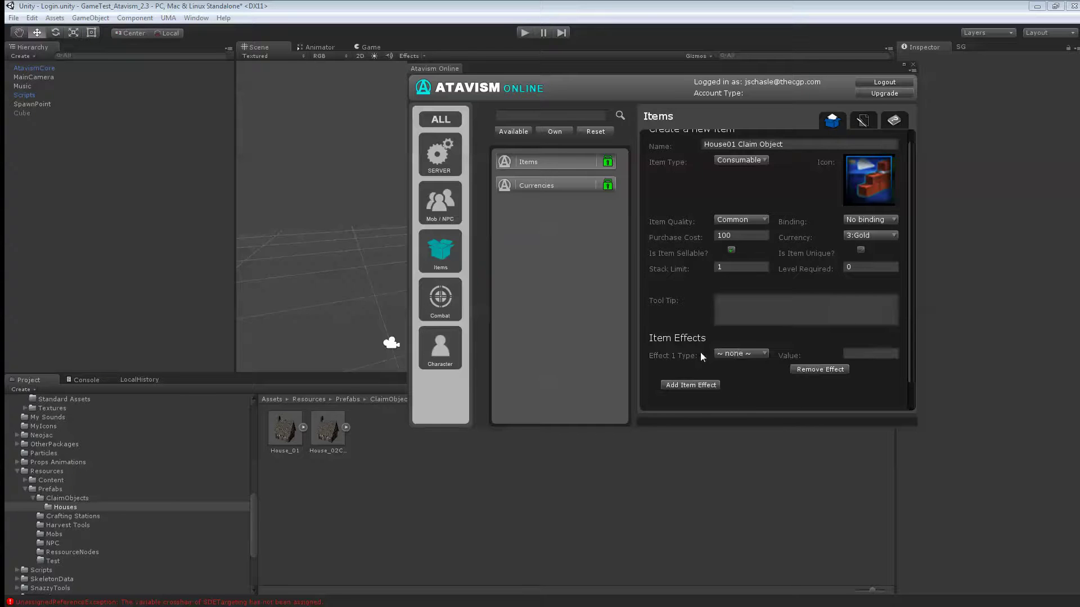
pyautogui.click(743, 354)
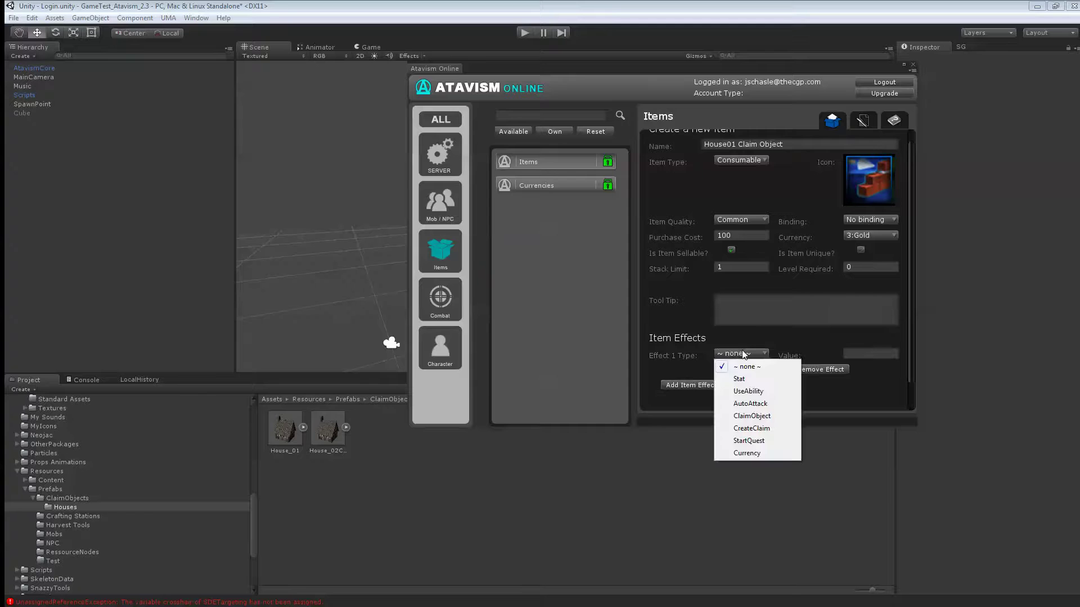
pyautogui.click(752, 416)
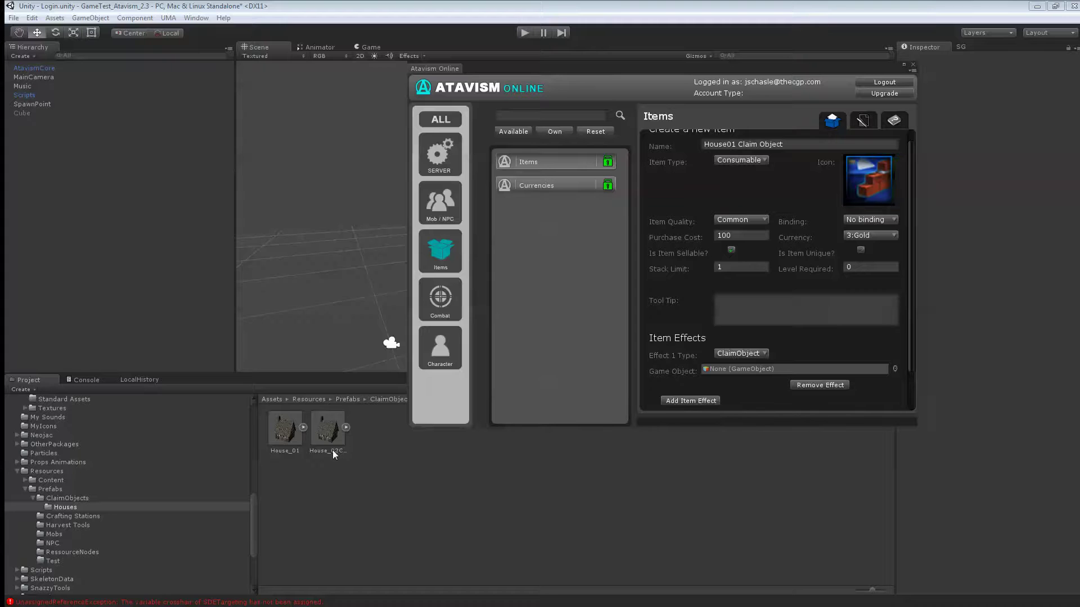
pyautogui.moveTo(286, 439); pyautogui.dragTo(742, 366)
pyautogui.scroll(-2, 743, 367)
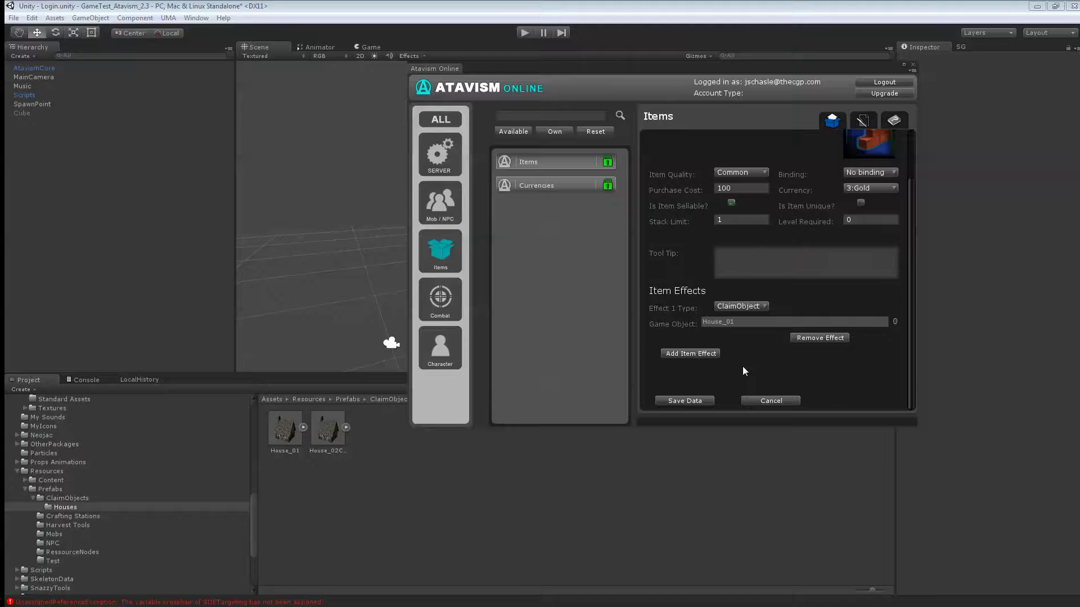
pyautogui.click(686, 401)
pyautogui.scroll(2, 765, 367)
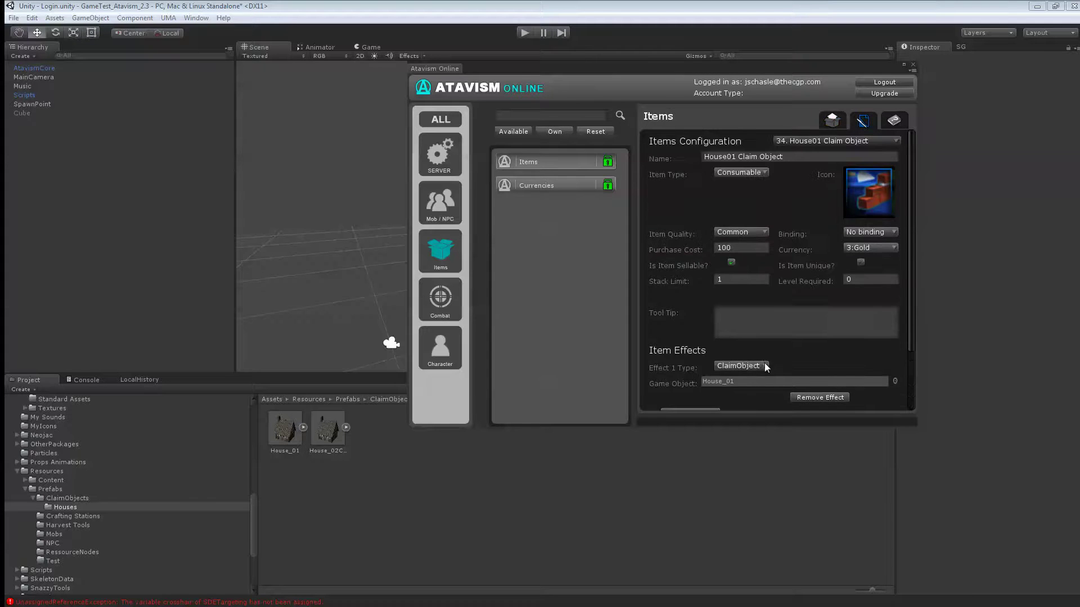
pyautogui.click(833, 120)
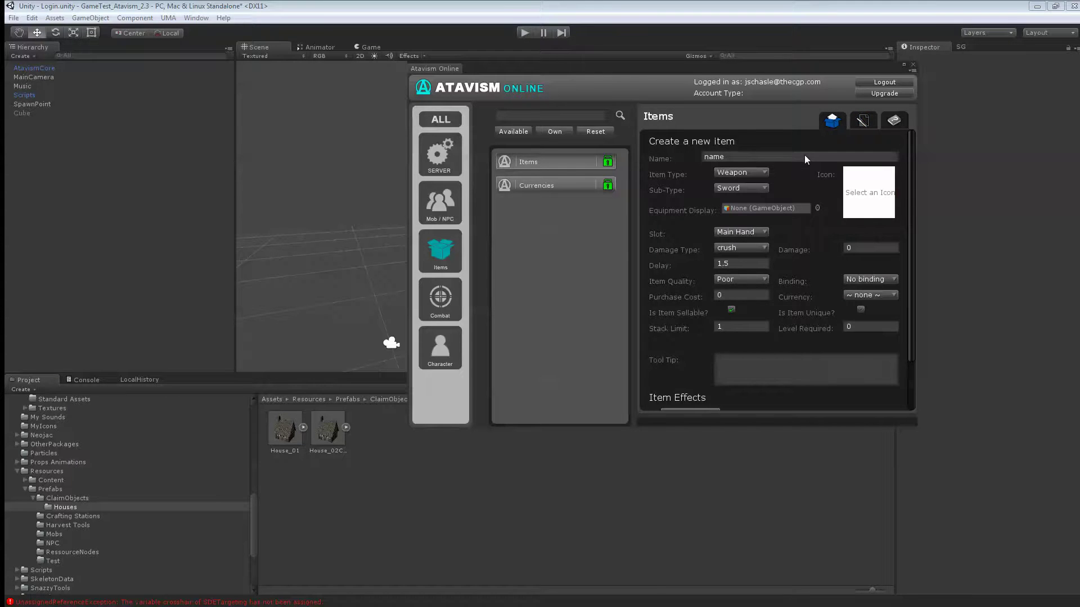
# - Name the new item ClaimDeed and give it the ClaimDeed texture as its icon
pyautogui.press('BackSpace')
pyautogui.press('BackSpace')
pyautogui.press('BackSpace')
pyautogui.press('BackSpace')
pyautogui.write('ClaimDeed')
pyautogui.click(857, 170)
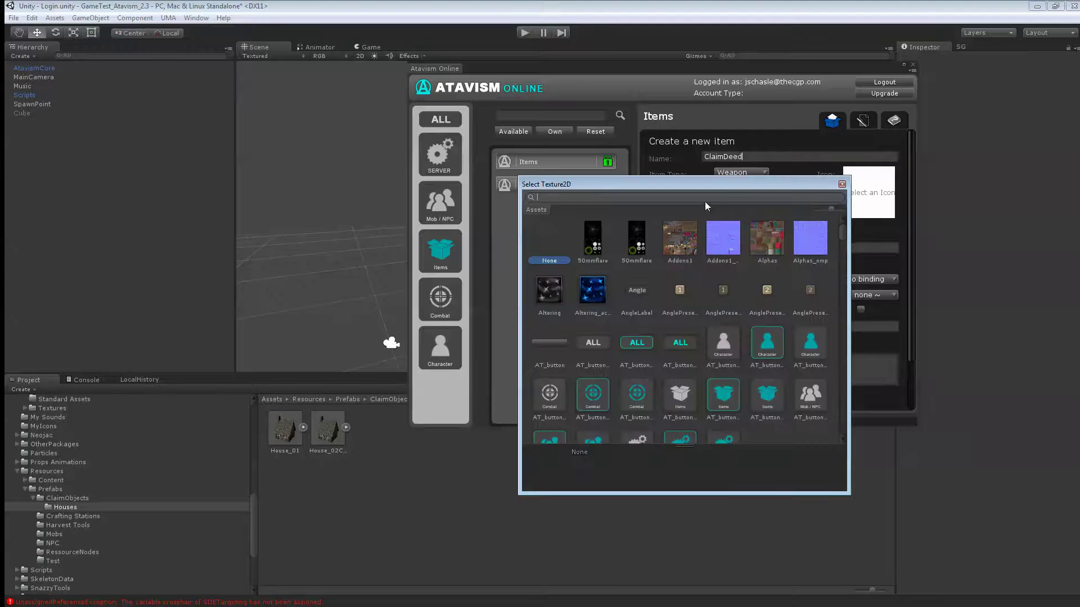
pyautogui.write('claim')
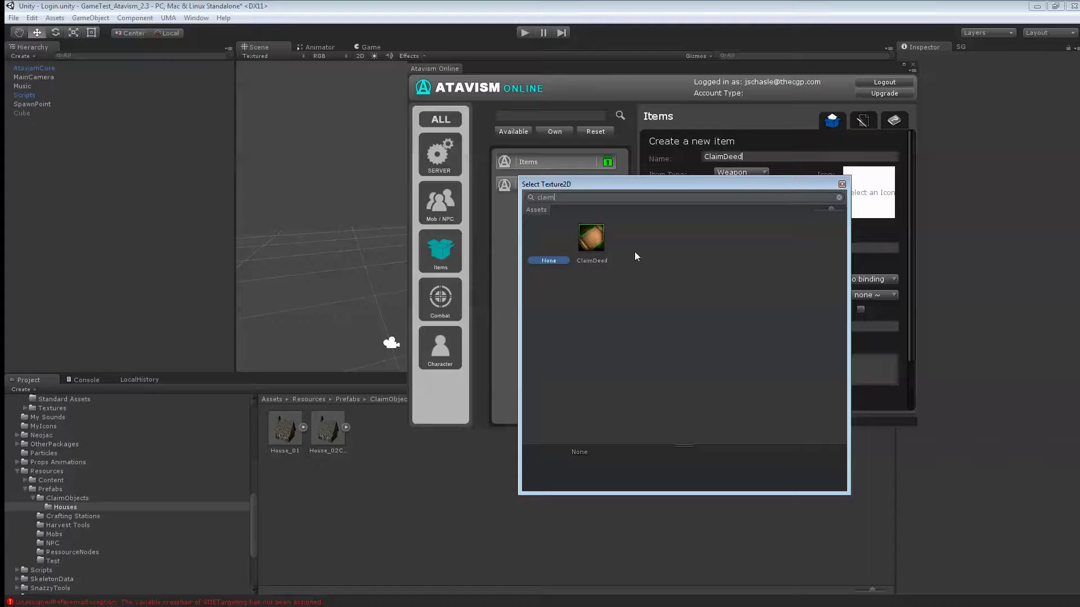
pyautogui.doubleClick(590, 239)
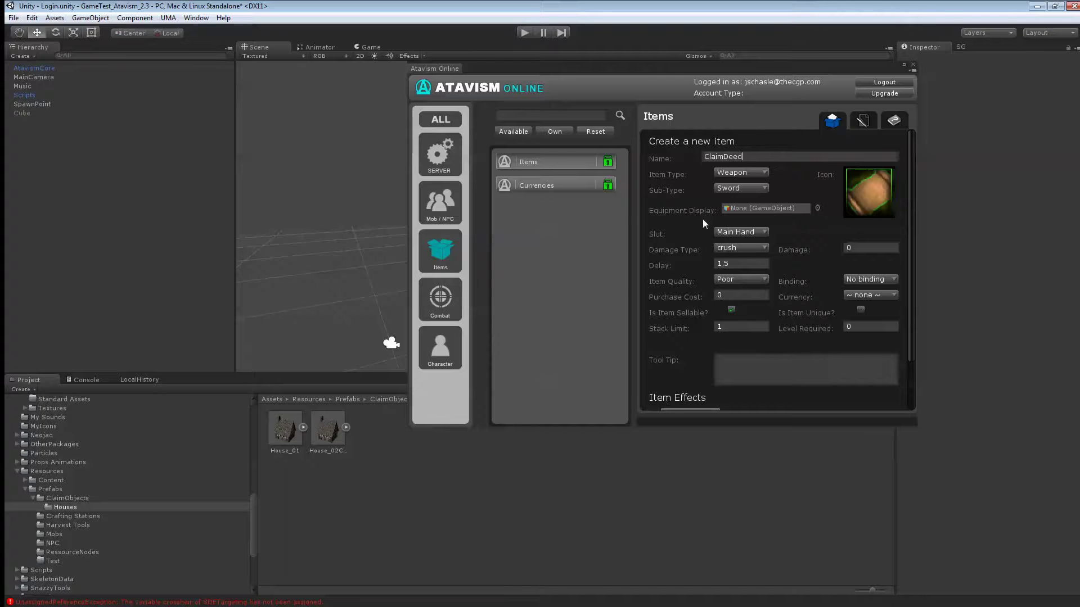
# - Make ClaimDeed a Consumable priced at 10 Gold and add an item effect
pyautogui.click(733, 174)
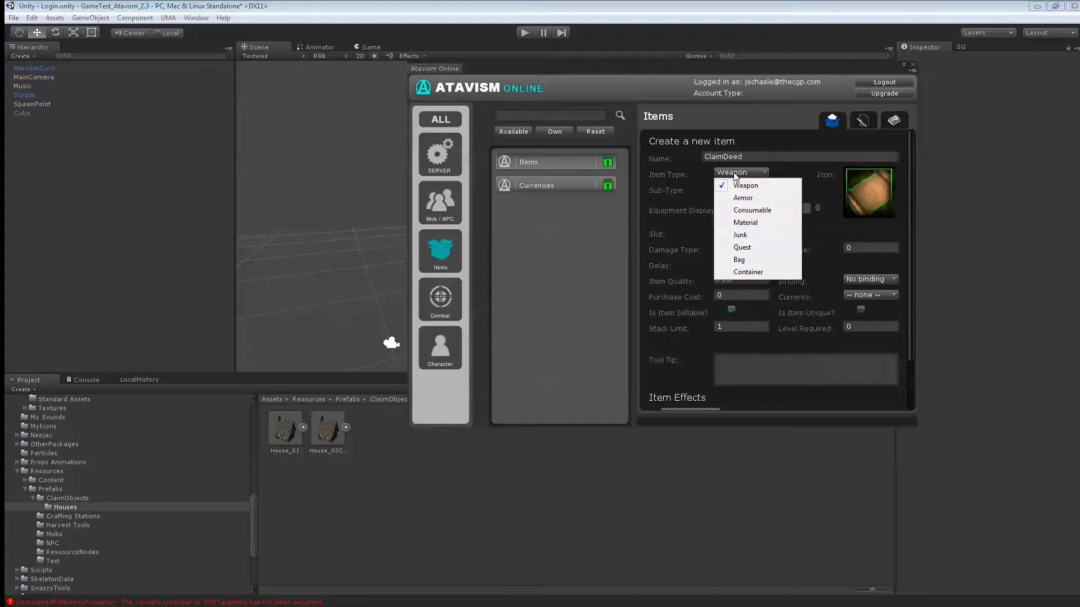
pyautogui.click(739, 212)
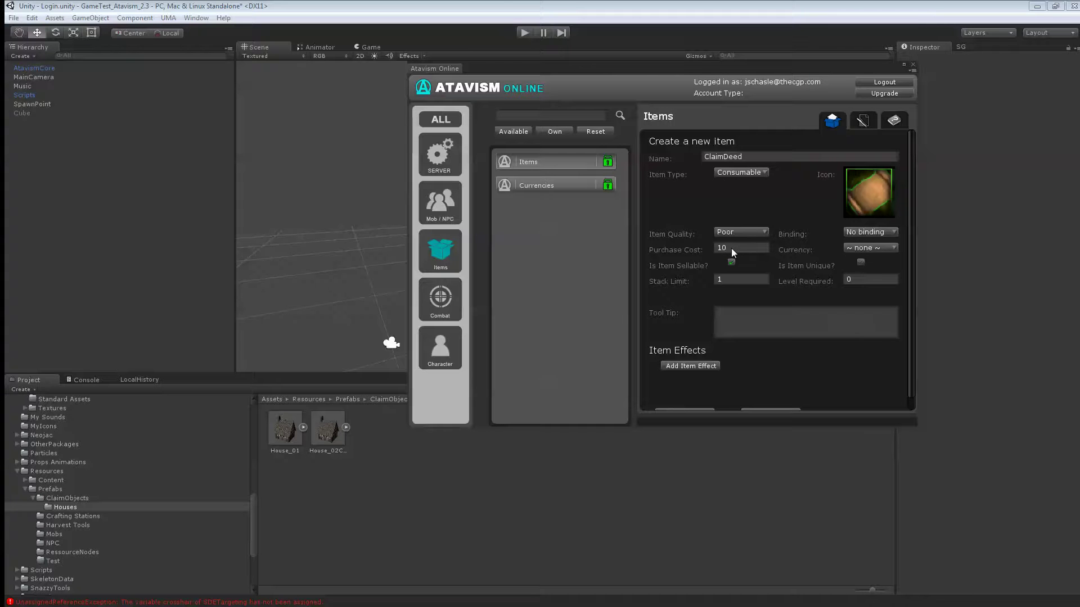
pyautogui.click(859, 251)
pyautogui.click(866, 277)
pyautogui.scroll(-1, 761, 301)
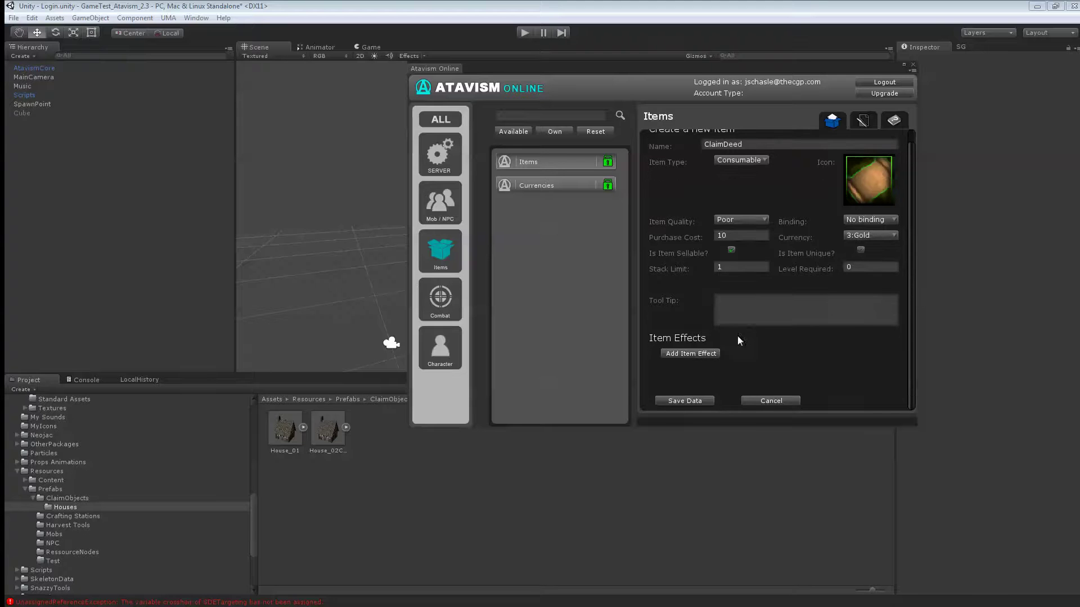
pyautogui.click(700, 351)
pyautogui.click(732, 353)
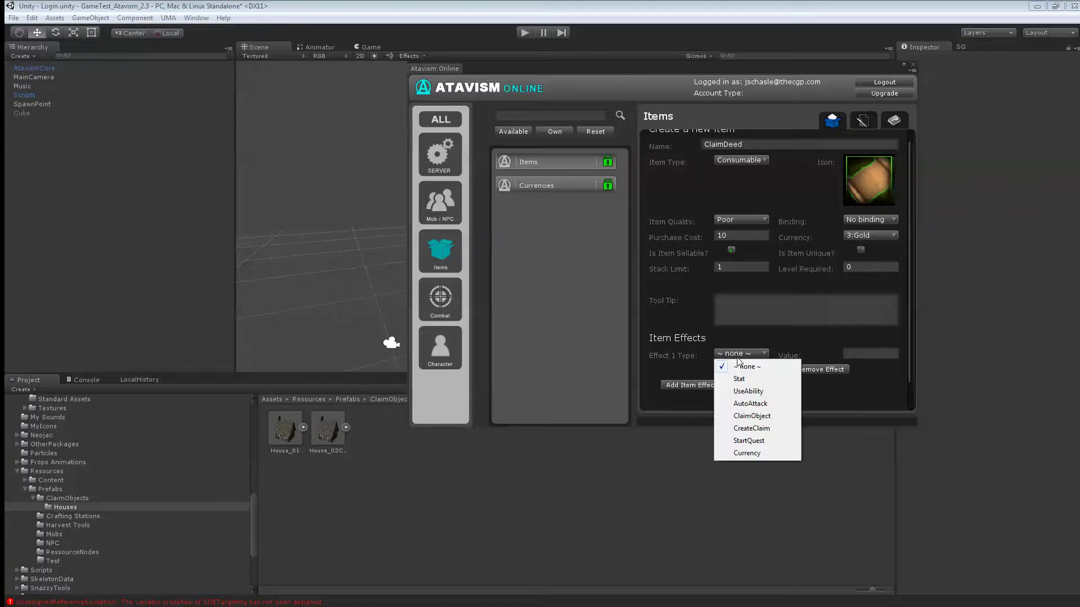
# - Set the effect to CreateClaim with size 30 and save the item as ClaimDeed30Size
pyautogui.click(755, 429)
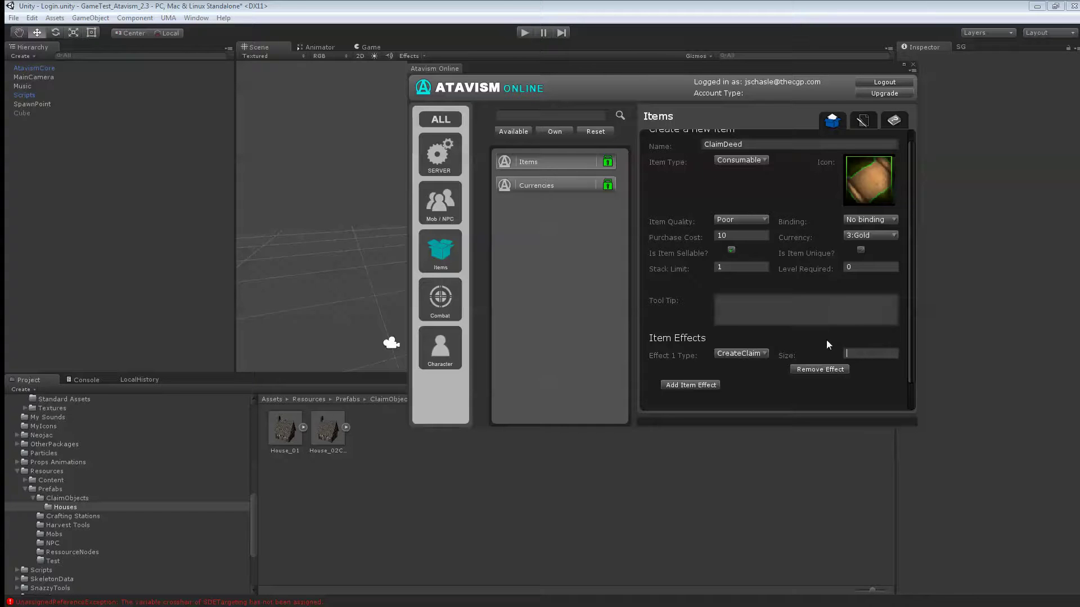
pyautogui.scroll(1, 829, 344)
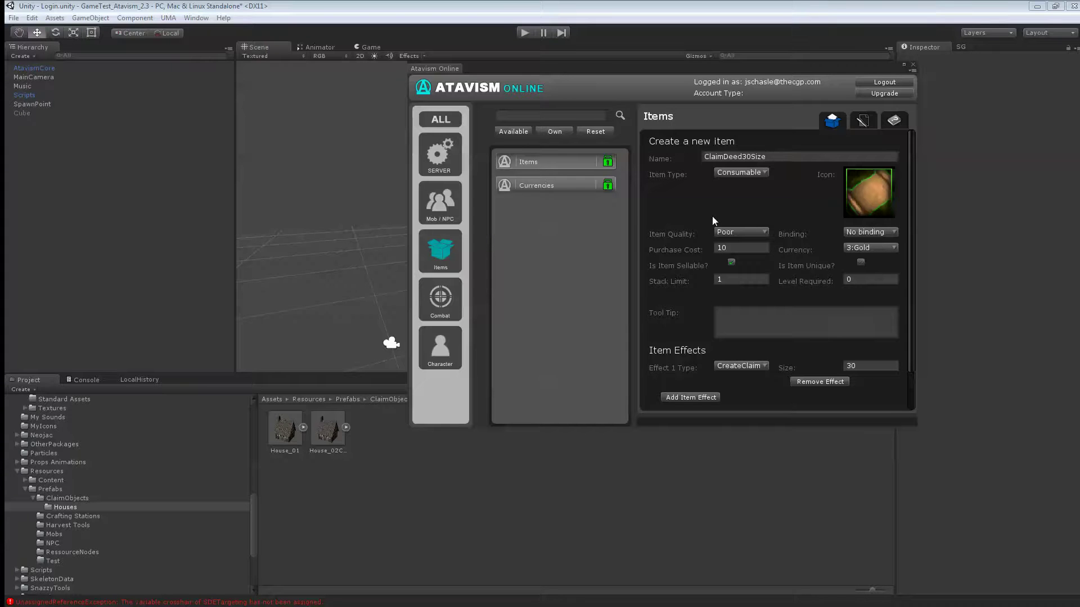
pyautogui.scroll(-2, 671, 286)
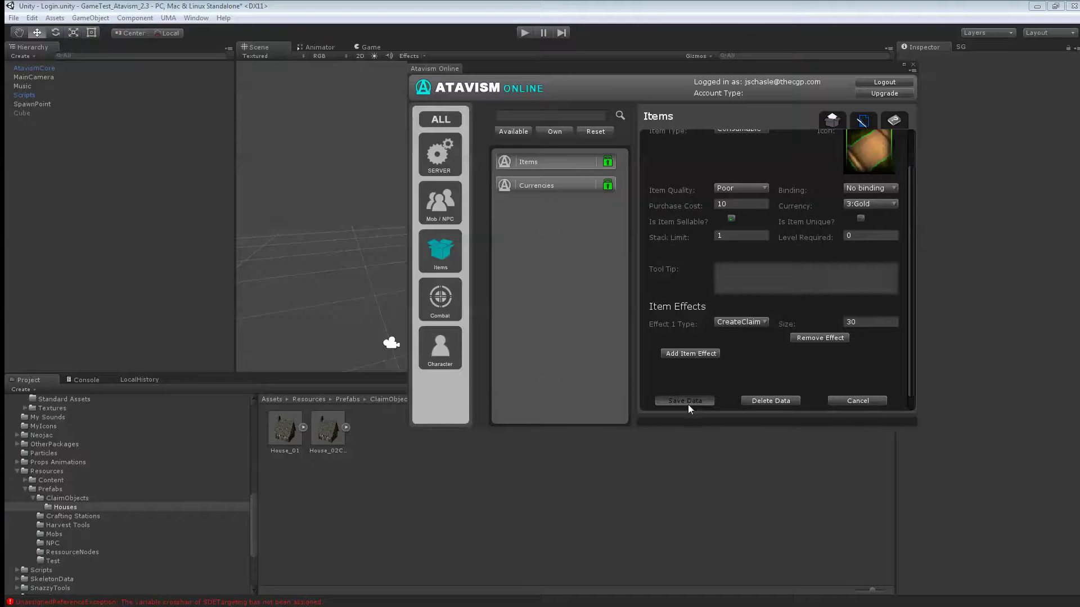
pyautogui.click(912, 65)
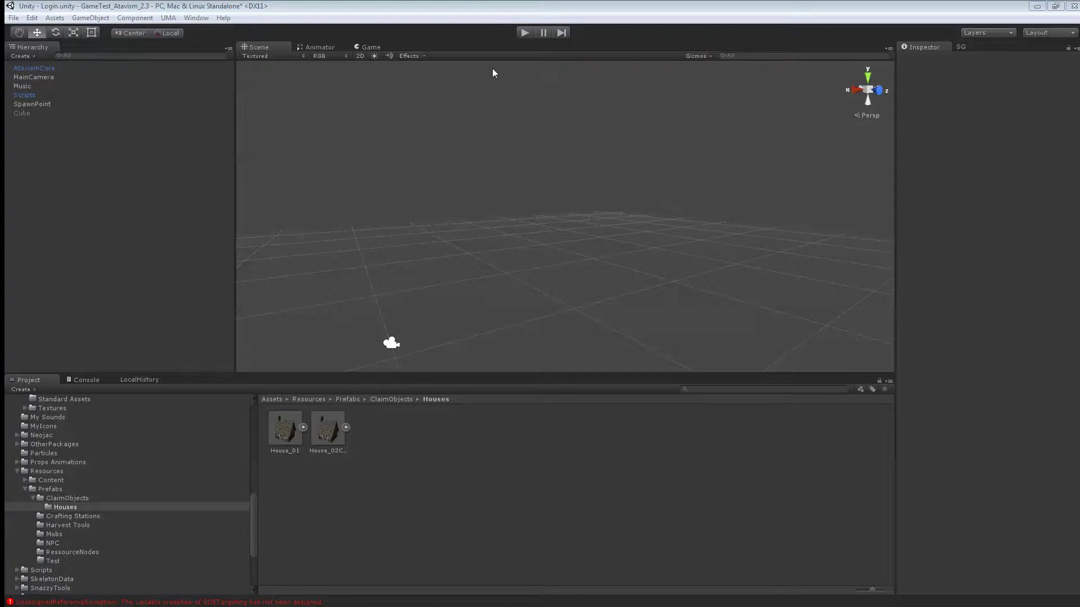
pyautogui.click(197, 18)
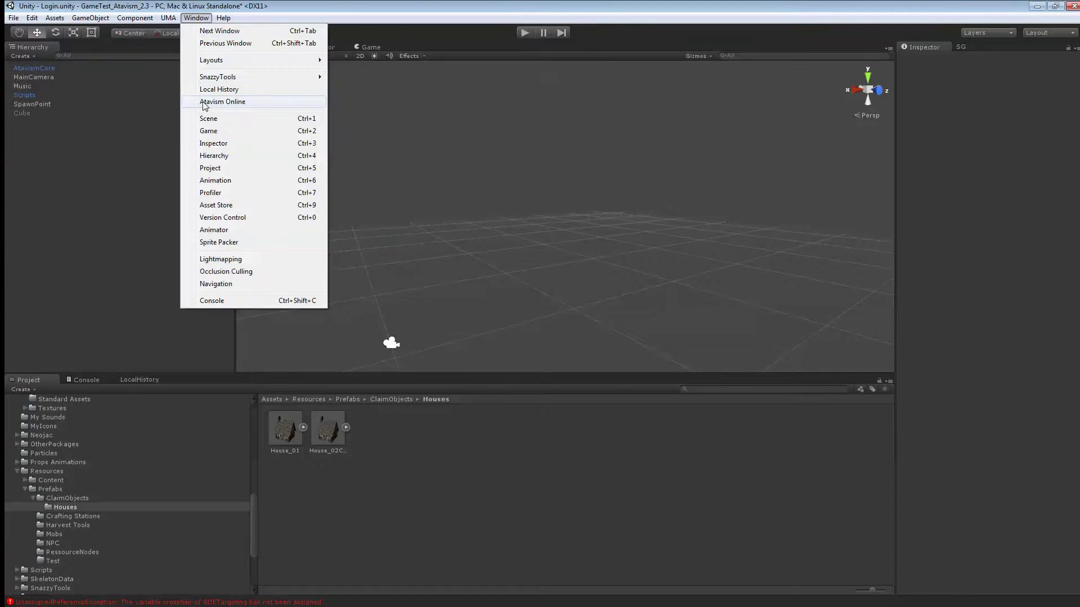
pyautogui.click(205, 103)
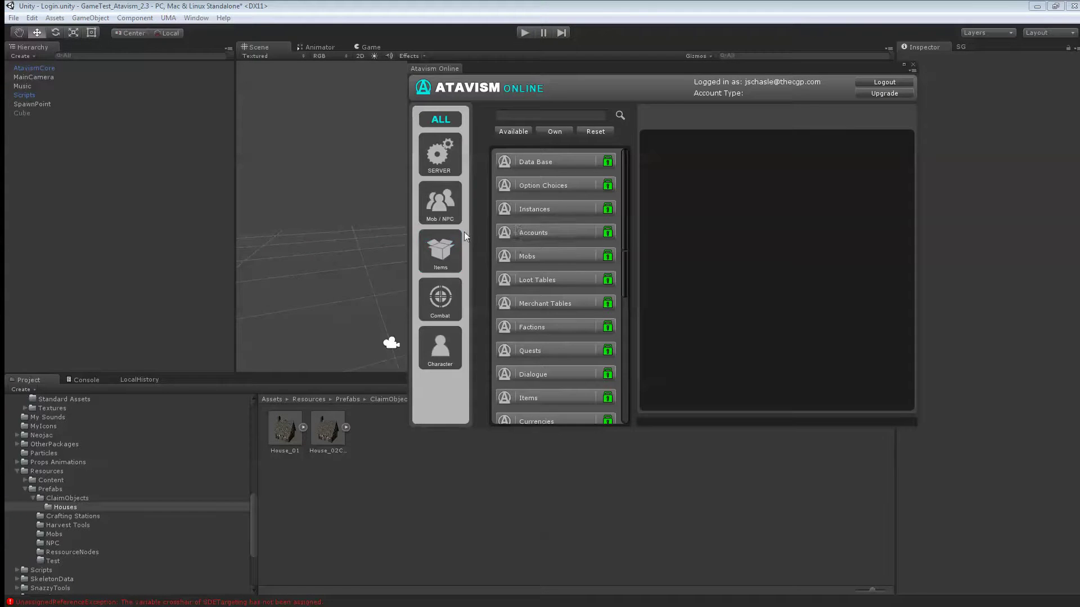
pyautogui.click(442, 248)
pyautogui.click(527, 187)
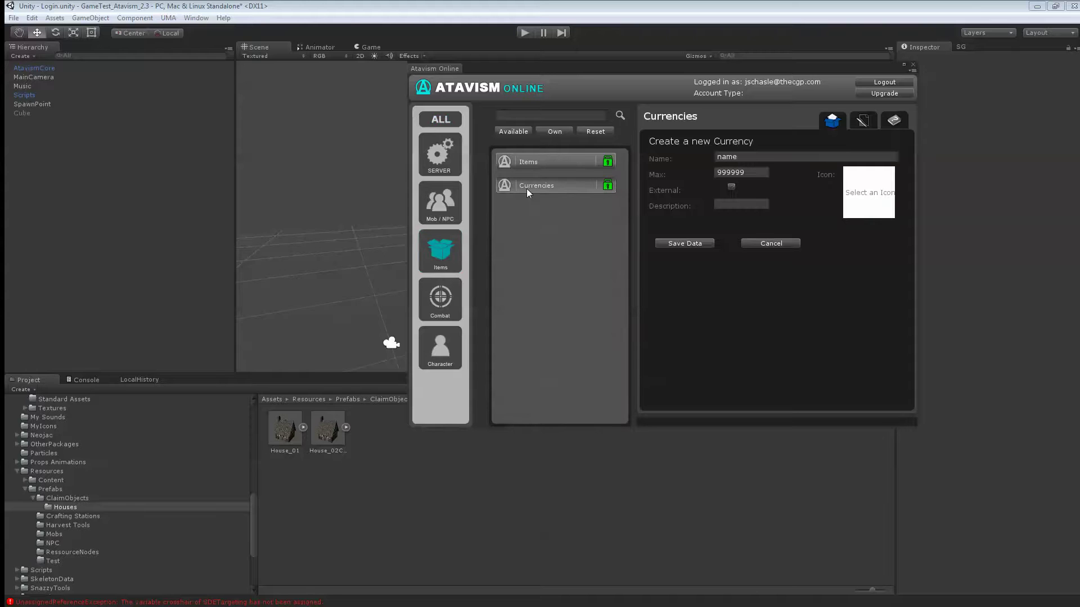
pyautogui.click(864, 120)
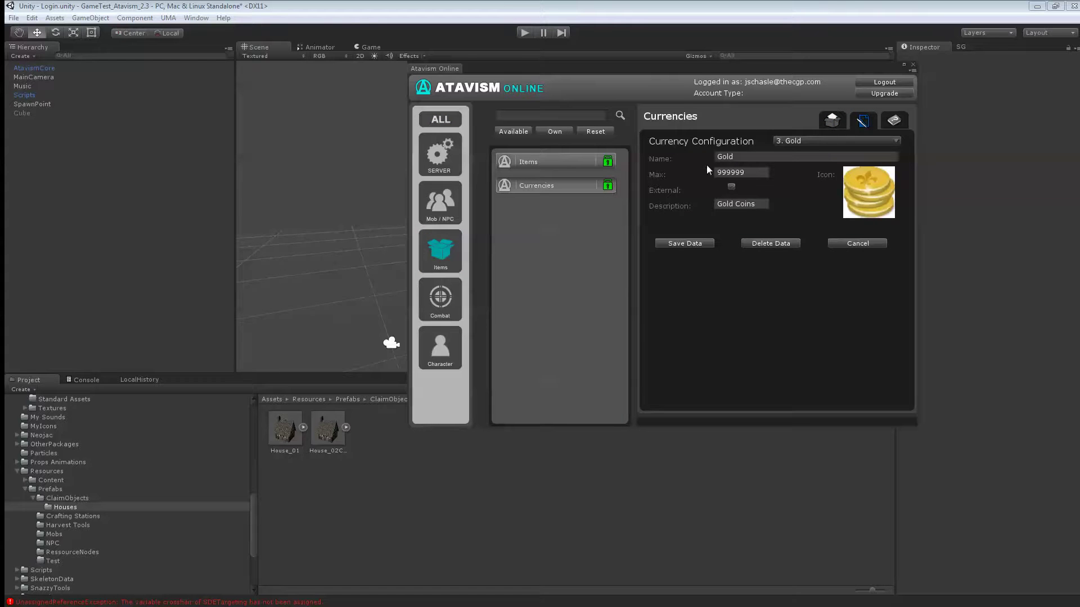
pyautogui.click(799, 143)
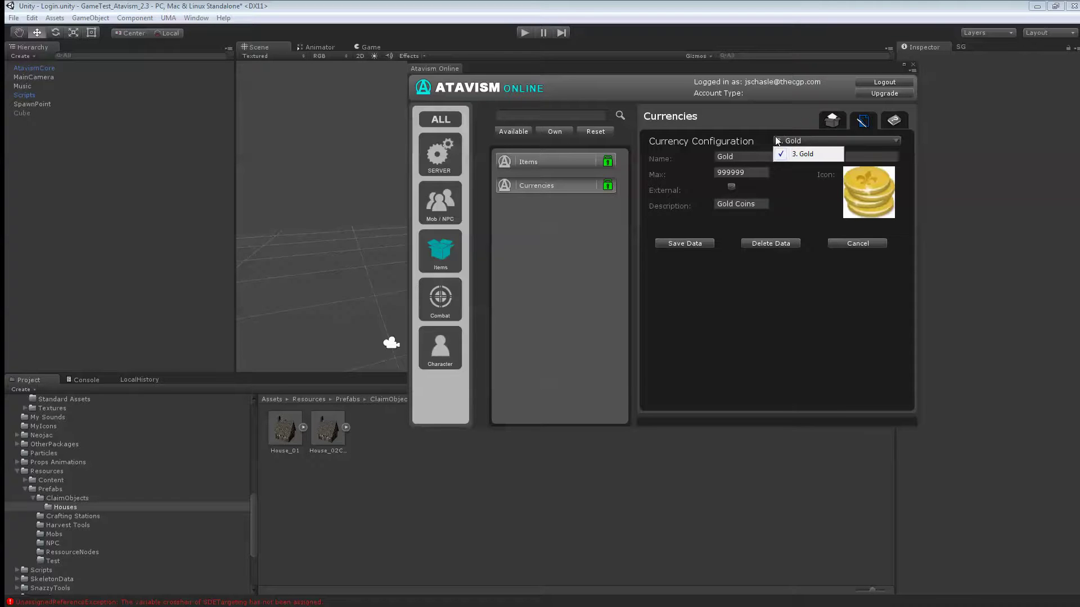
pyautogui.click(816, 327)
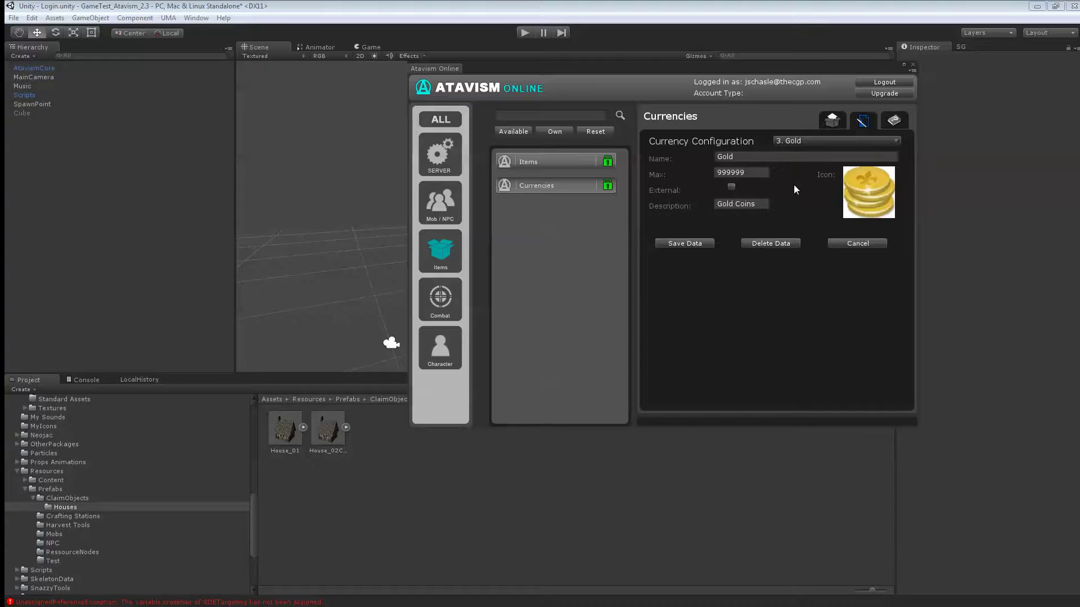
pyautogui.click(913, 64)
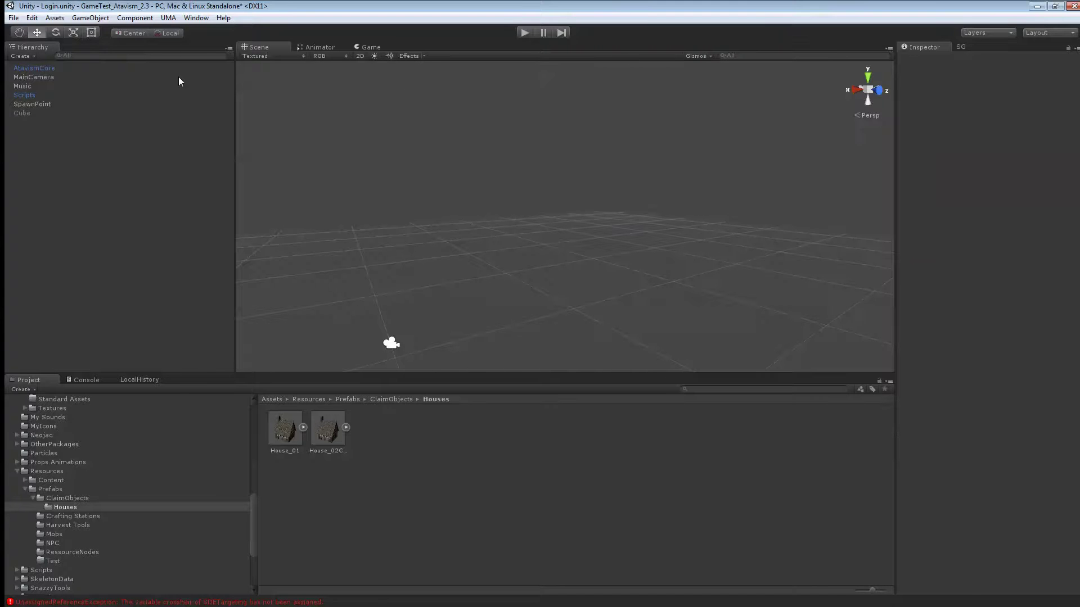
# - Enter Play mode, log in with the account's username and password, and enter the world with a character
pyautogui.click(524, 33)
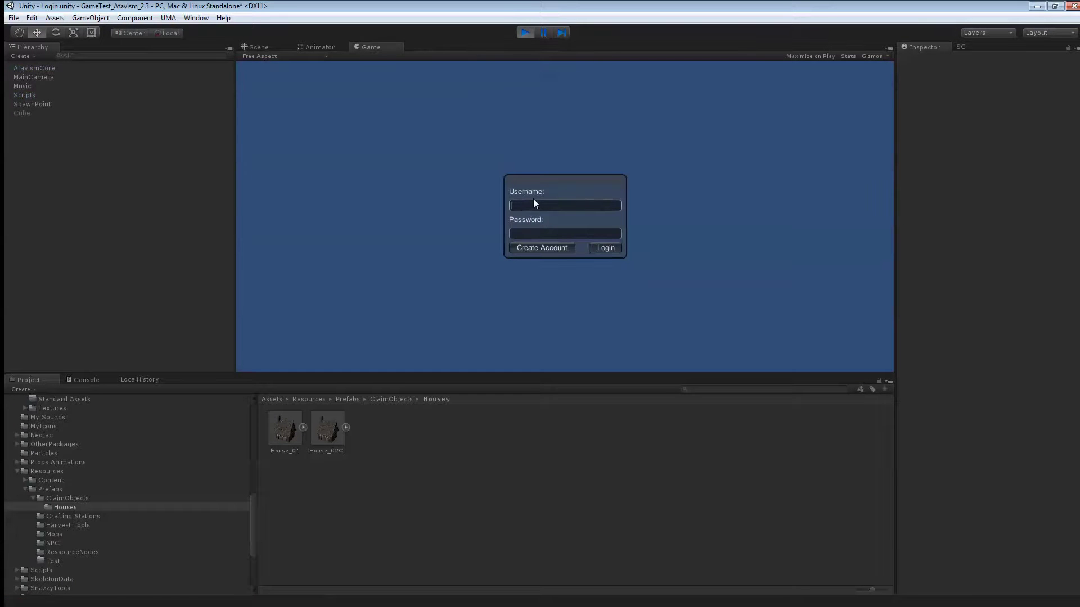
pyautogui.click(534, 205)
pyautogui.write('New1')
pyautogui.press('Tab')
pyautogui.write('New12345')
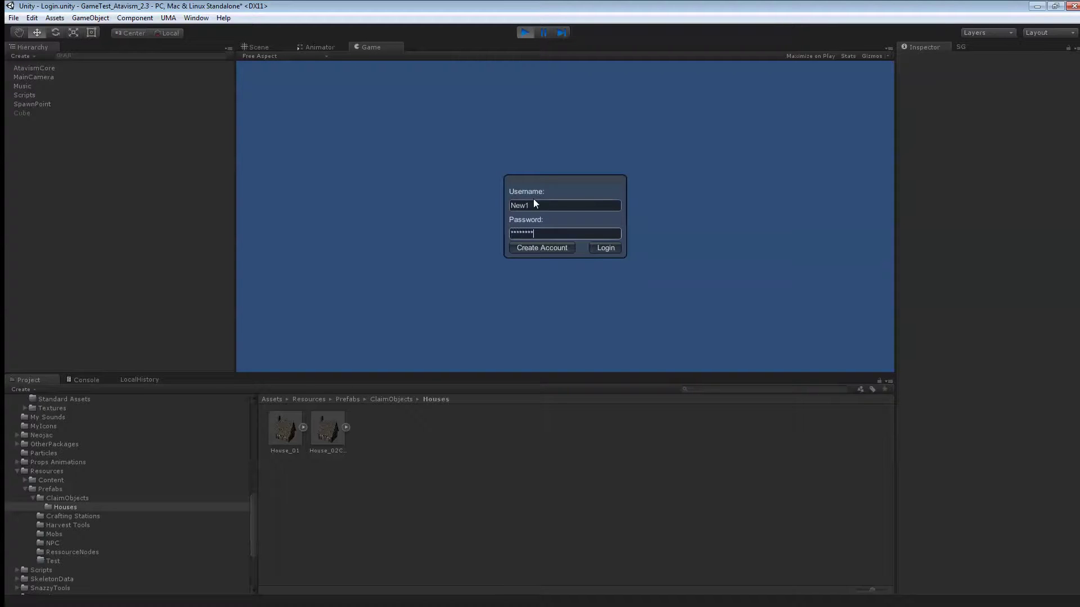
pyautogui.click(605, 248)
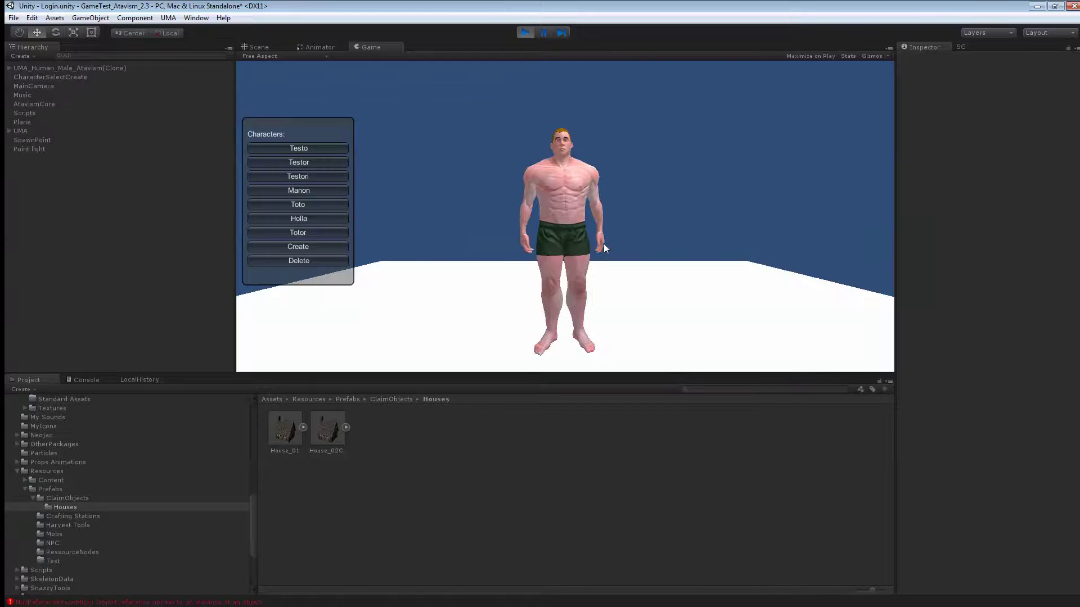
pyautogui.click(297, 234)
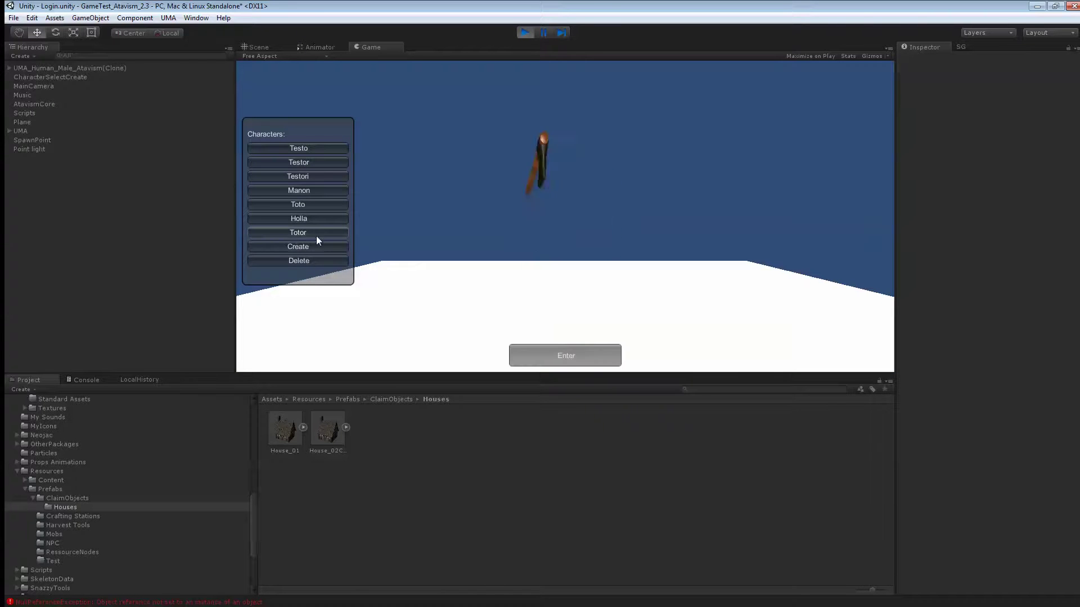
pyautogui.click(591, 360)
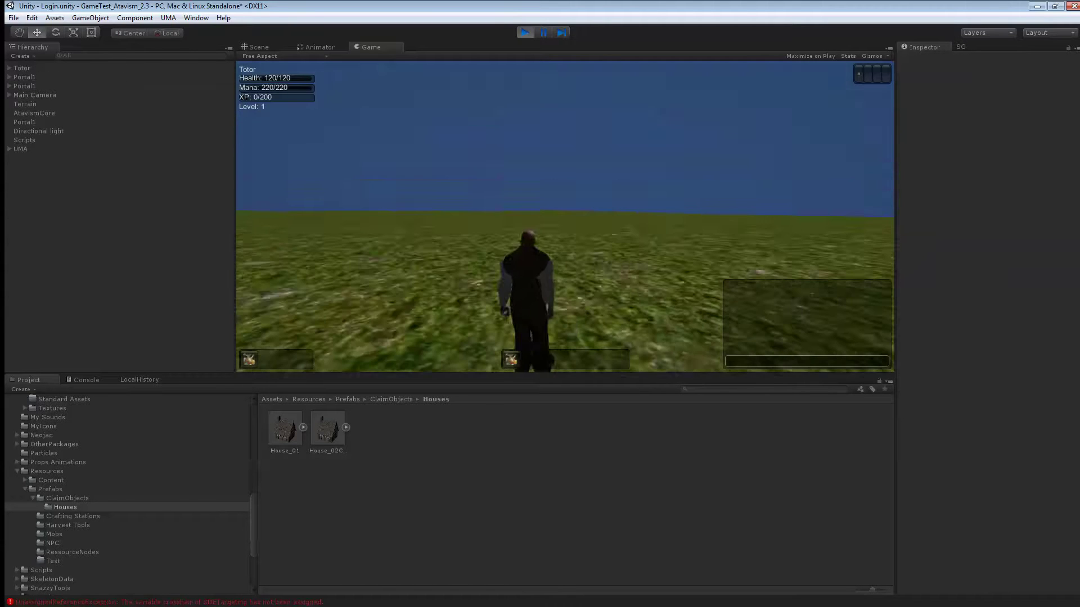
# - Run the character up to the stone structure
pyautogui.press('w')
pyautogui.press('a')
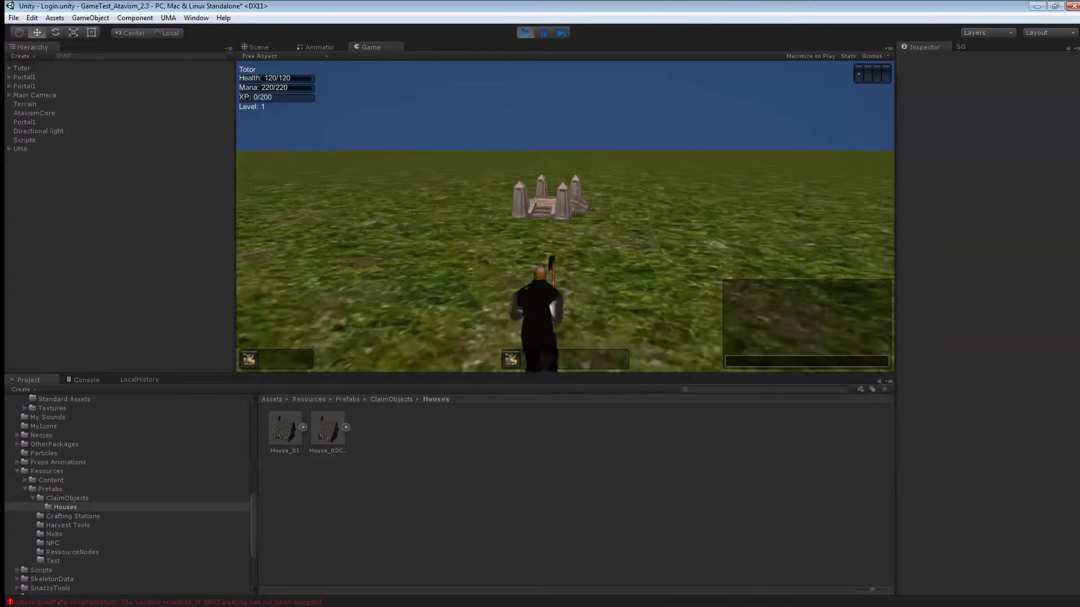
pyautogui.press('w')
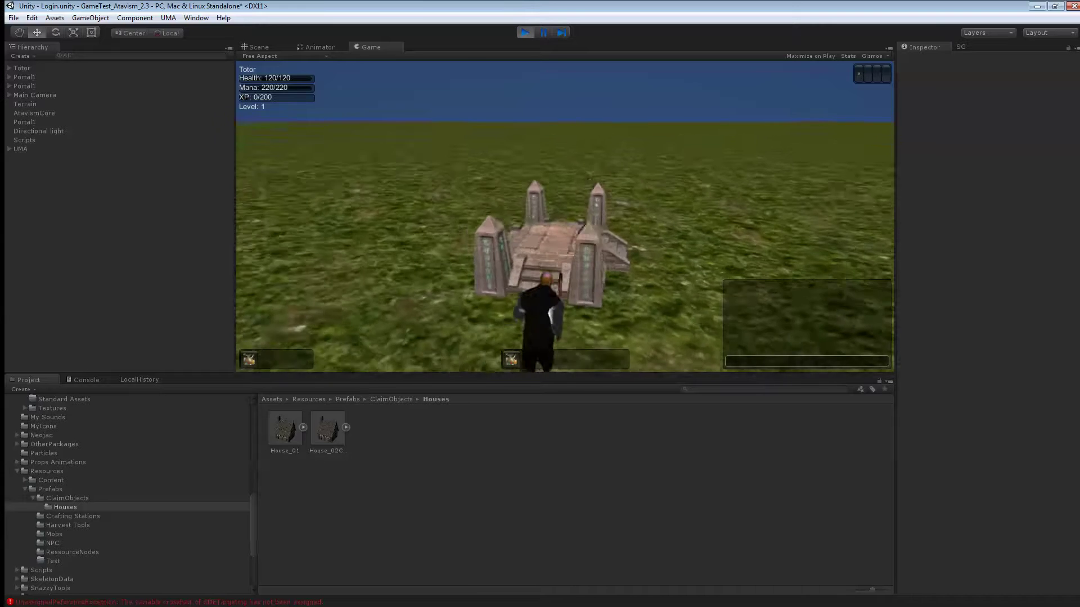
# - Create a claim named 'Proteced' with size 30 and place it at this spot
pyautogui.click(887, 75)
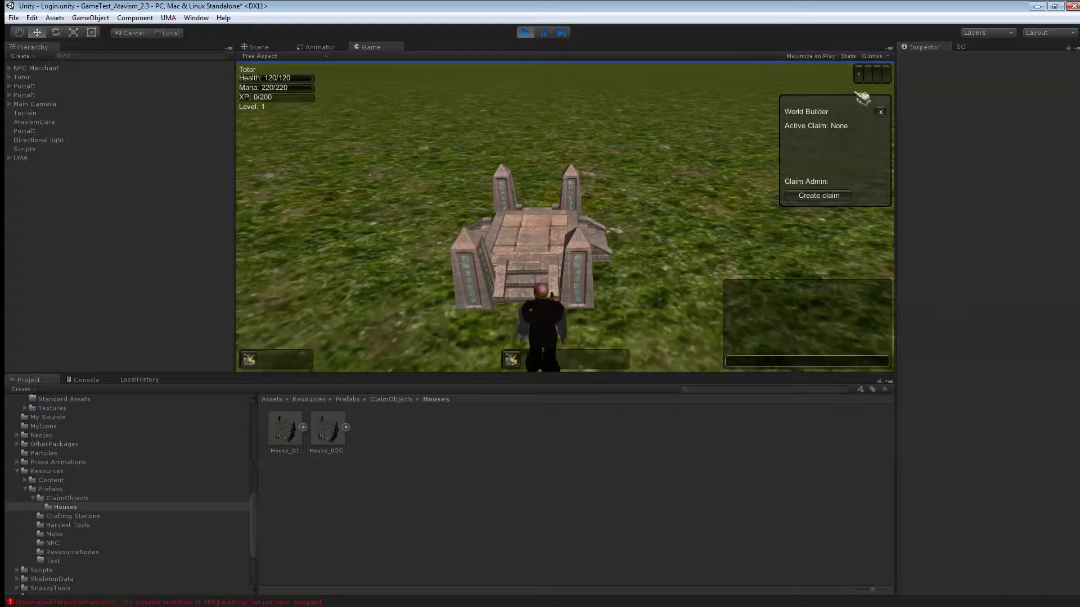
pyautogui.click(817, 197)
pyautogui.click(835, 129)
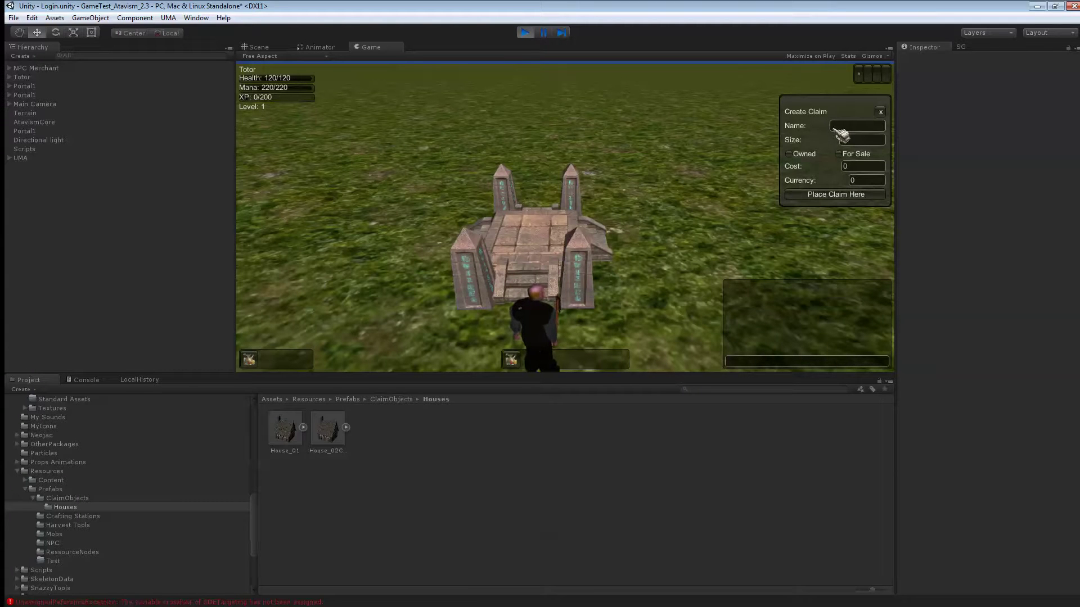
pyautogui.write('Proteced')
pyautogui.click(844, 138)
pyautogui.write('30')
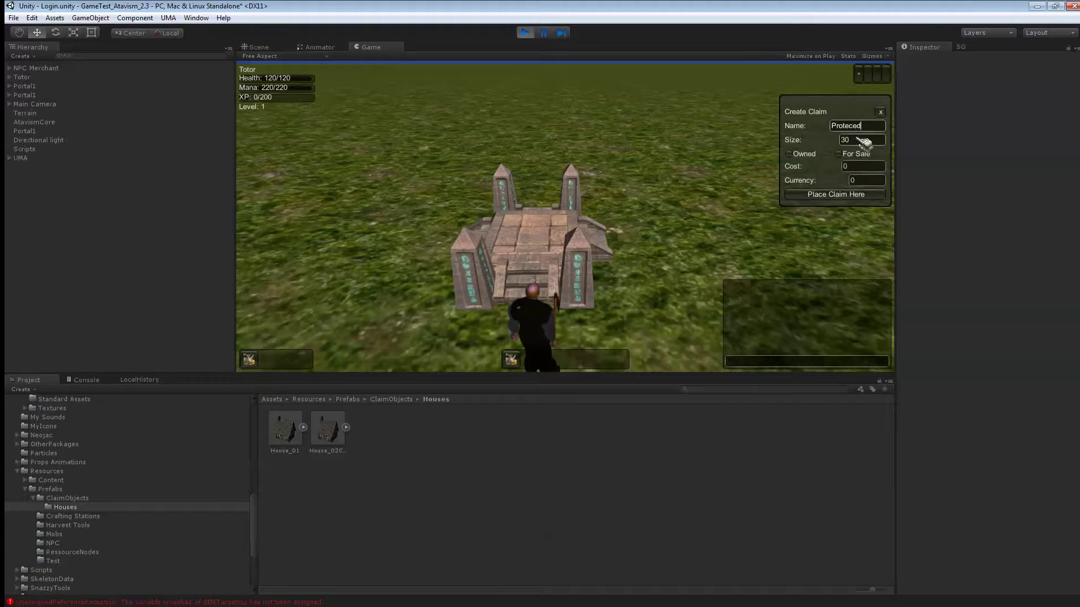
pyautogui.click(836, 194)
pyautogui.moveTo(662, 162); pyautogui.dragTo(731, 164, button='right')
pyautogui.press('w')
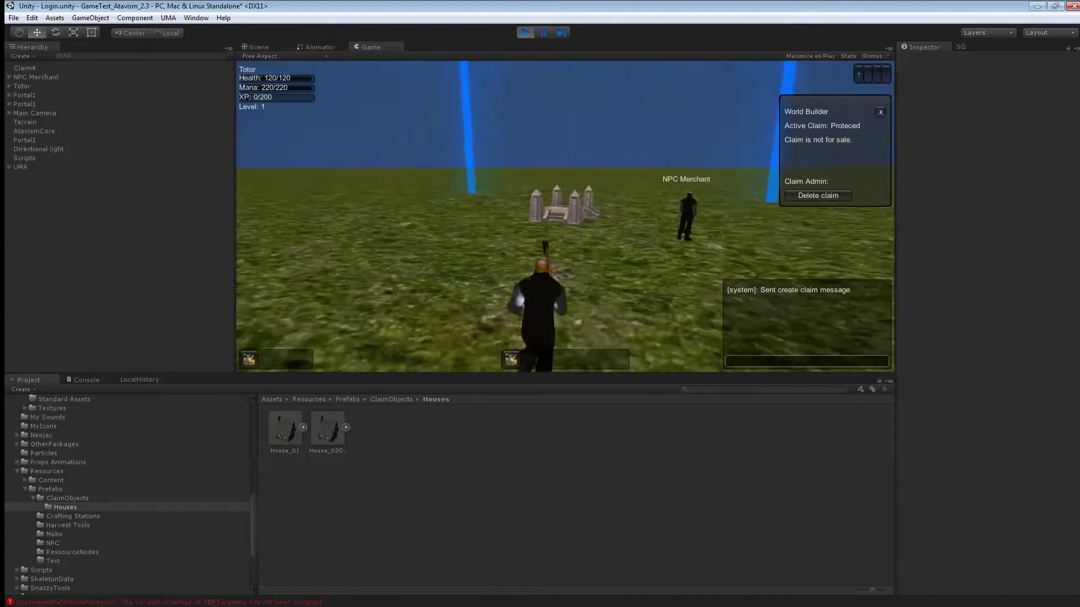
# - Run off the Proteced claim until World Builder shows Active Claim: None
pyautogui.press('a')
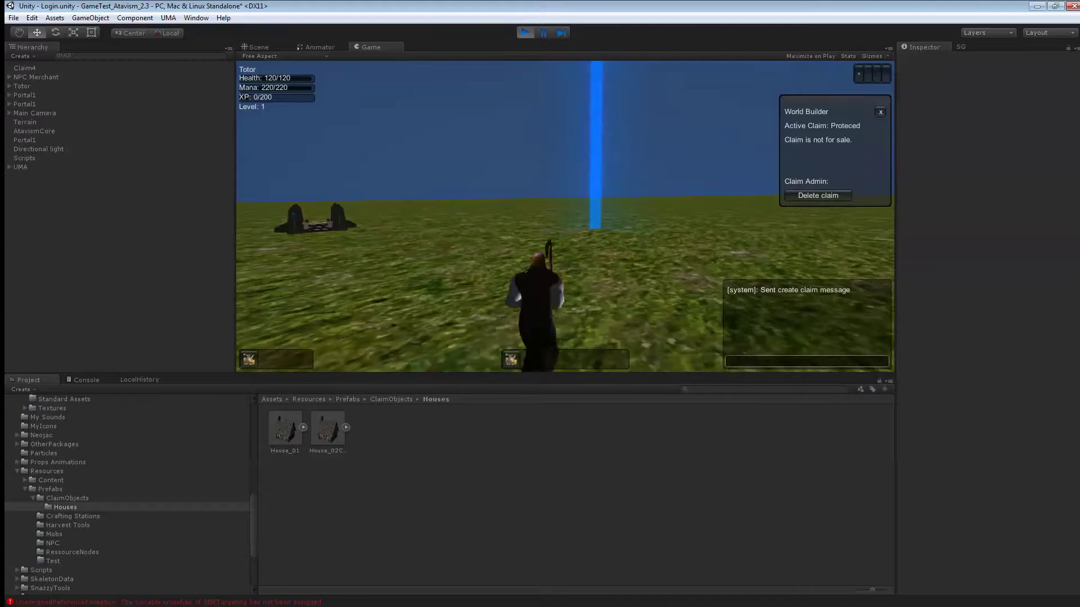
pyautogui.press('d')
pyautogui.press('a')
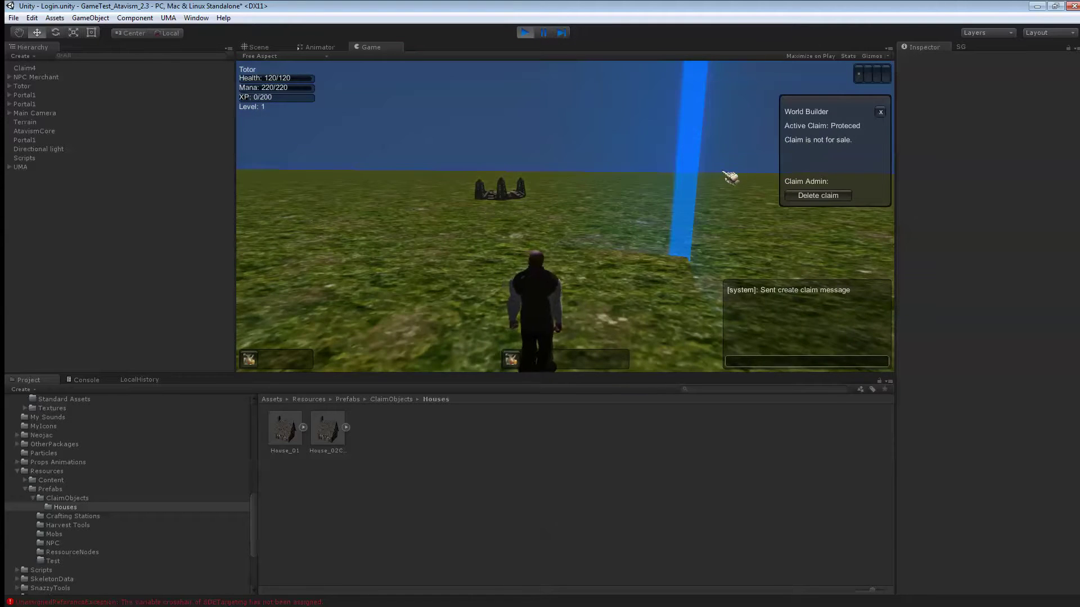
pyautogui.press('d')
pyautogui.press('a')
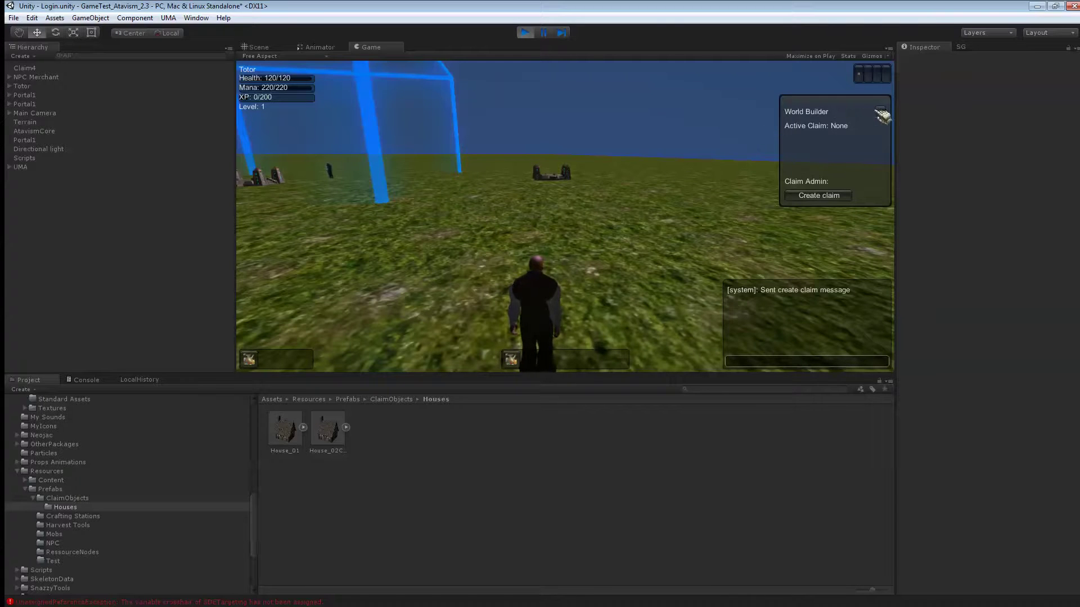
# - Place a size-20 claim marked for sale at cost 10, currency 3 (Gold)
pyautogui.click(827, 196)
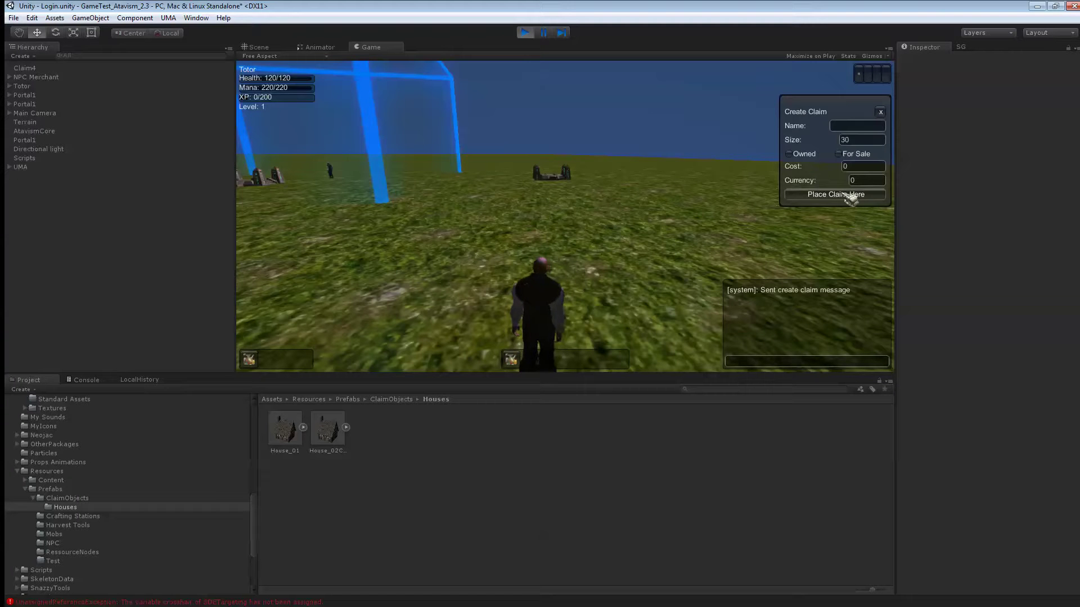
pyautogui.click(856, 141)
pyautogui.press('BackSpace')
pyautogui.press('BackSpace')
pyautogui.write('20')
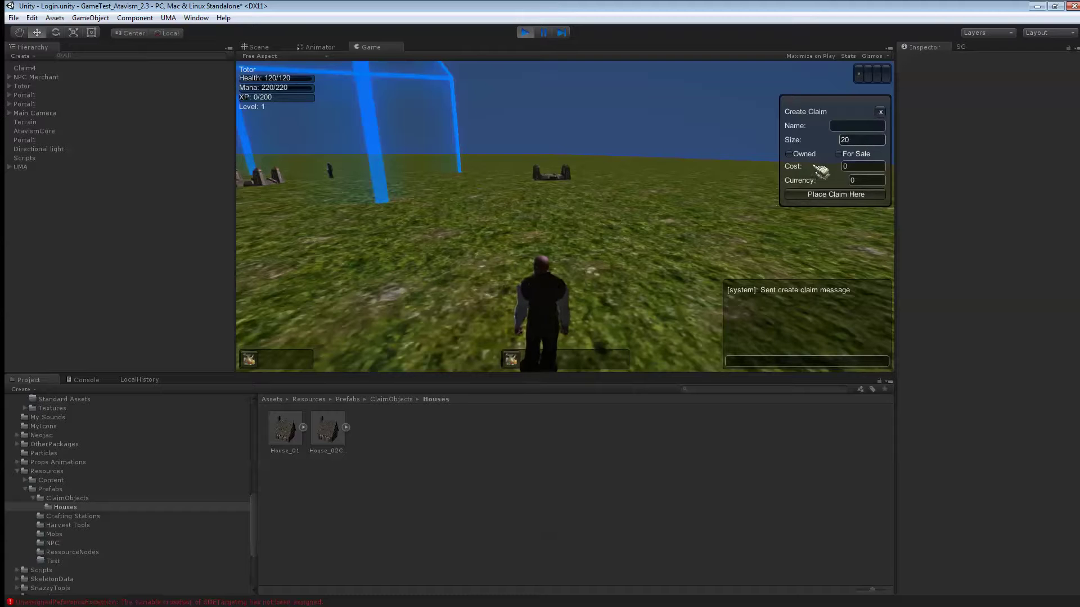
pyautogui.click(838, 154)
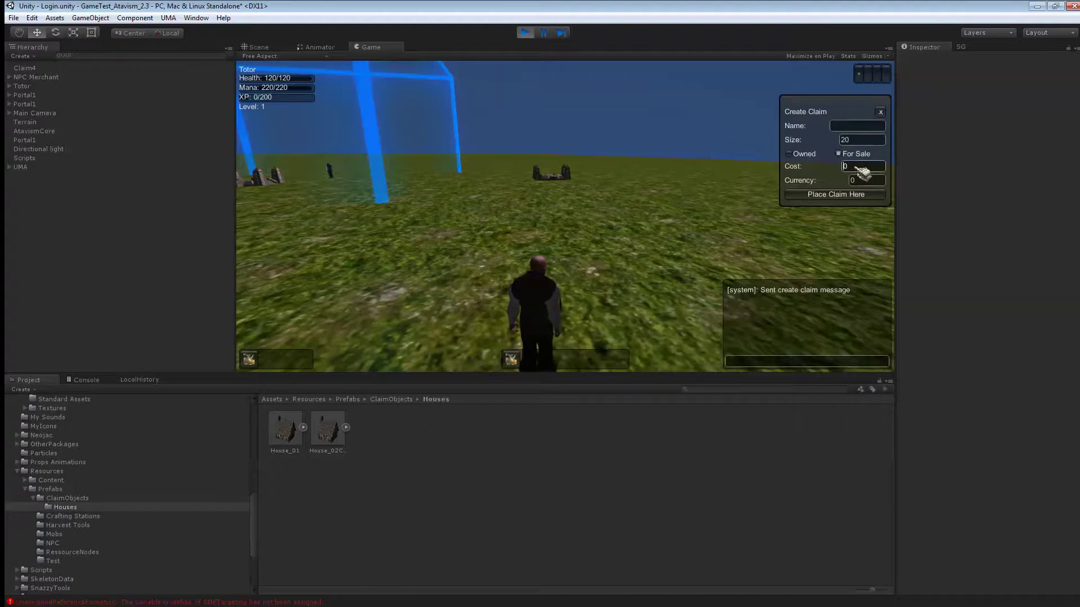
pyautogui.write('1')
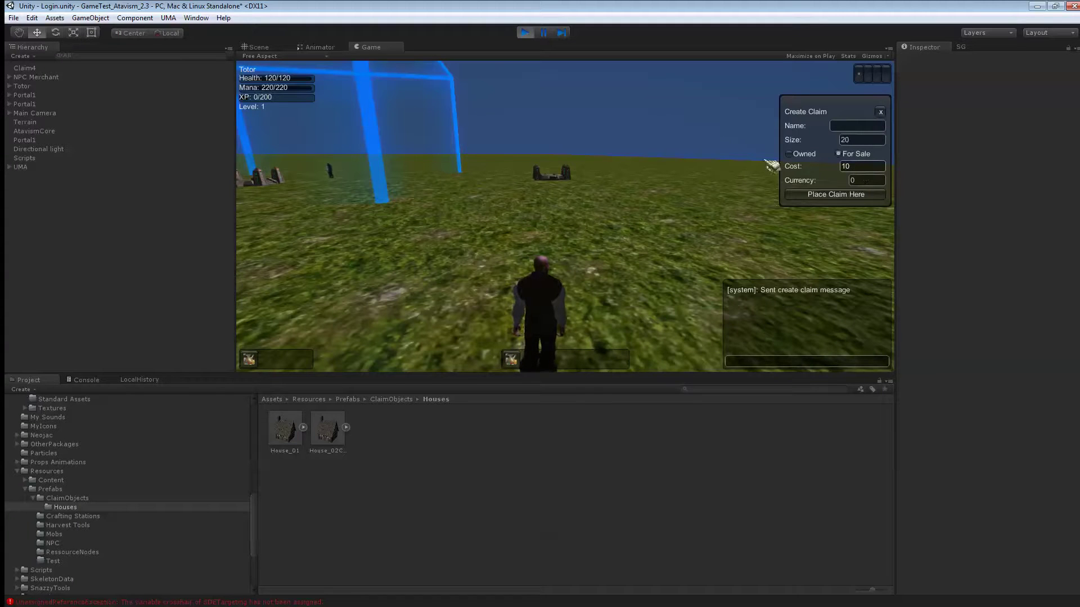
pyautogui.click(862, 181)
pyautogui.write('3')
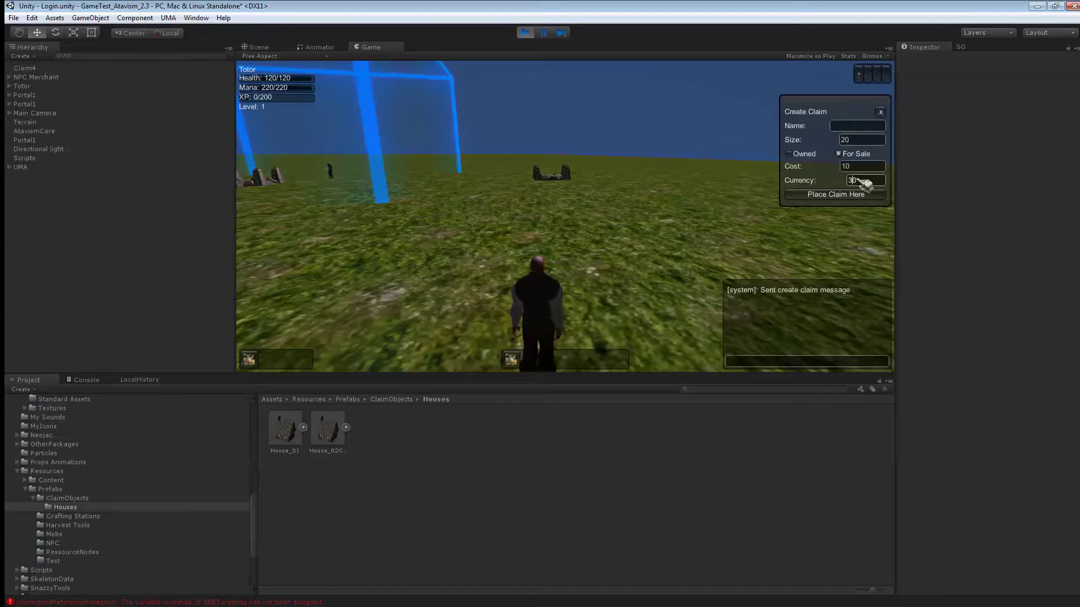
pyautogui.press('Delete')
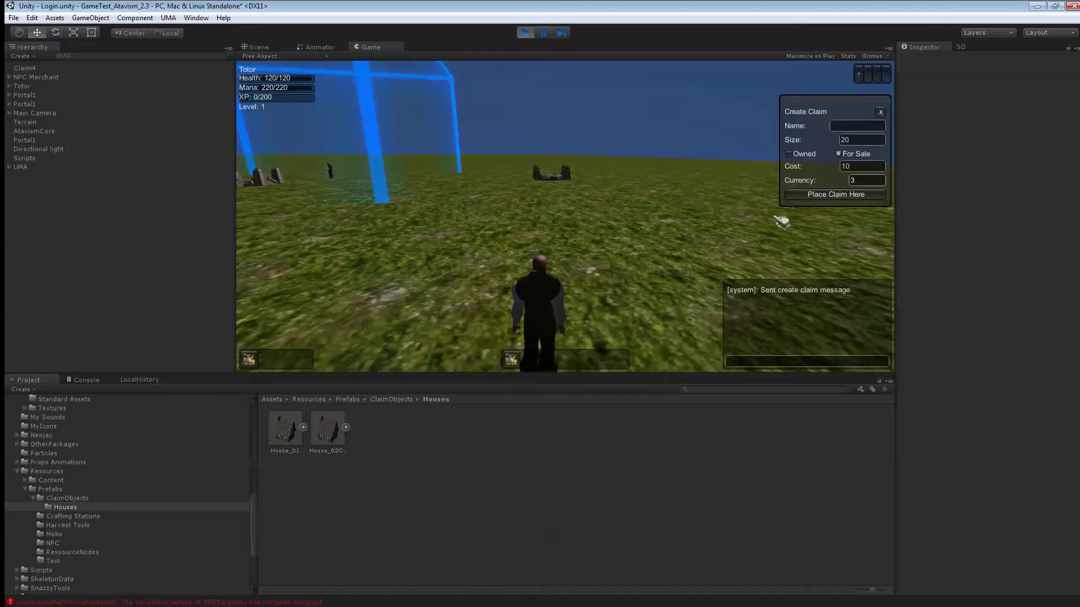
pyautogui.click(826, 195)
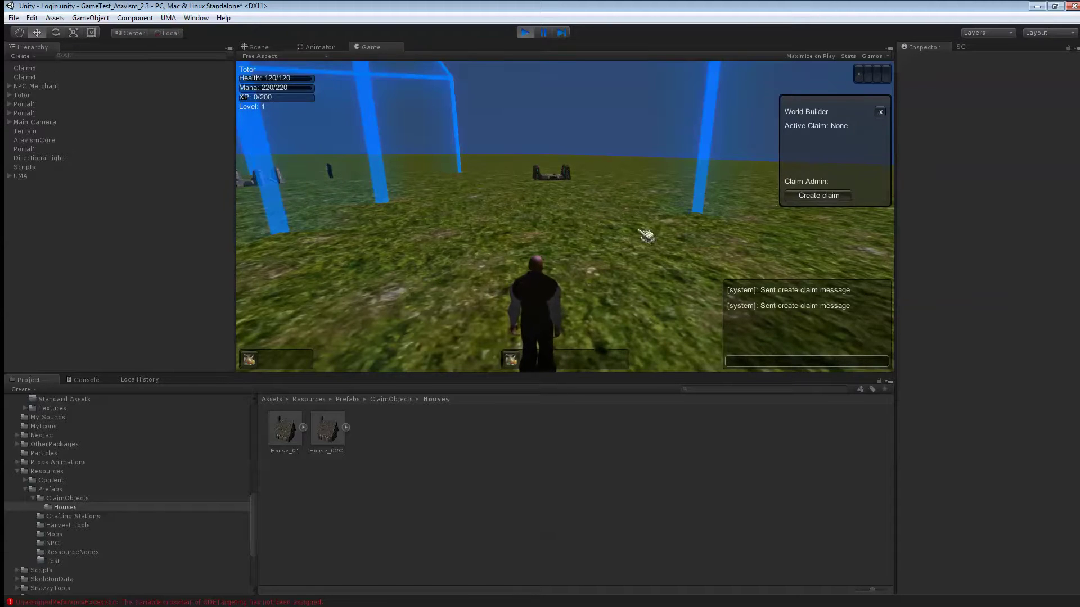
# - Walk into the new claim to view its sale details
pyautogui.moveTo(647, 237); pyautogui.dragTo(596, 236, button='right')
pyautogui.press('w')
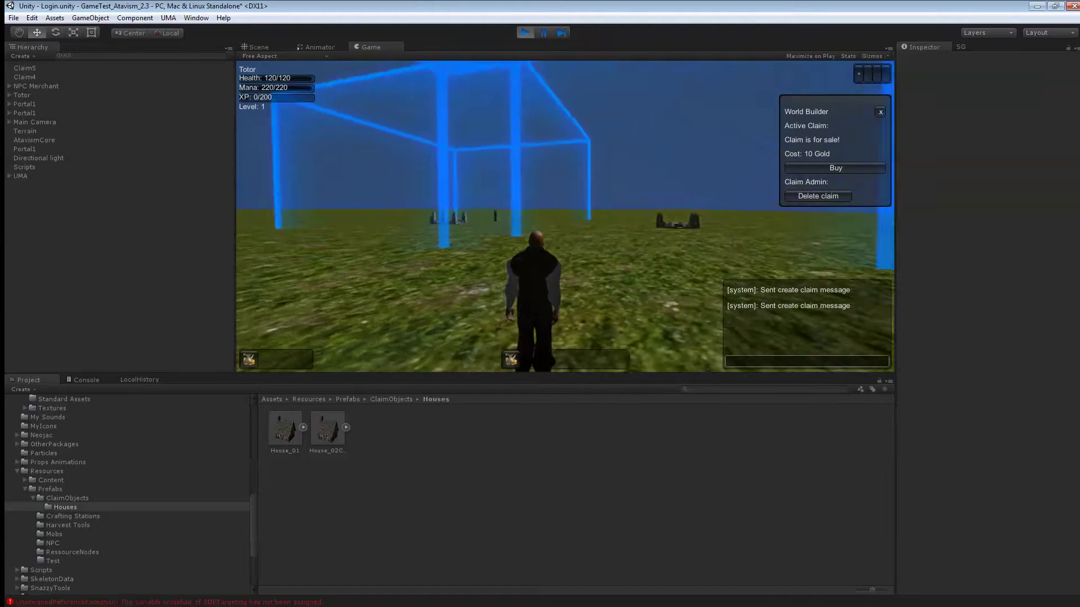
pyautogui.press('w')
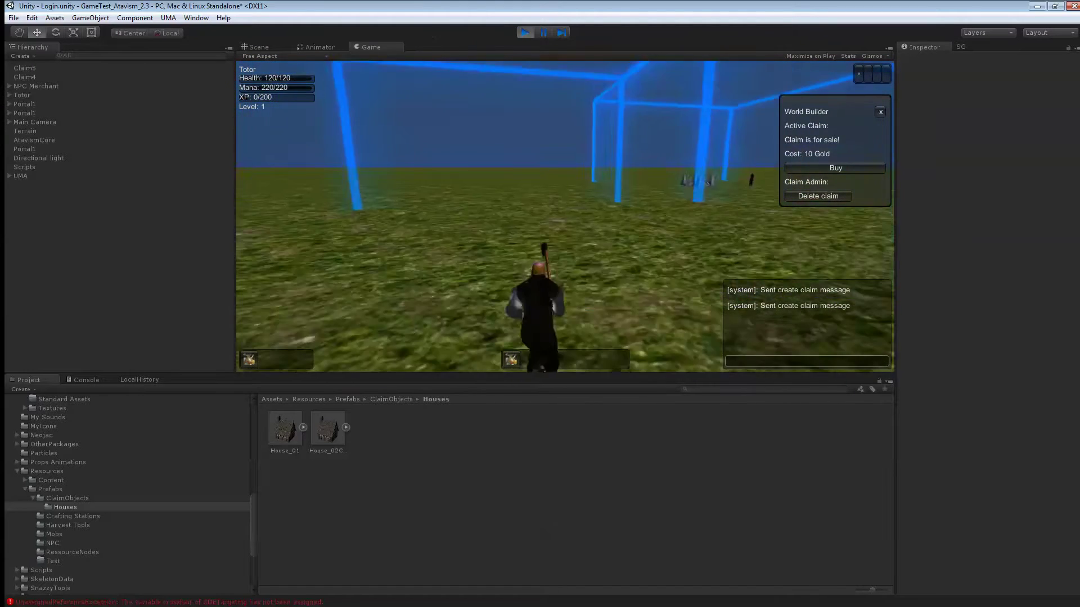
pyautogui.press('w')
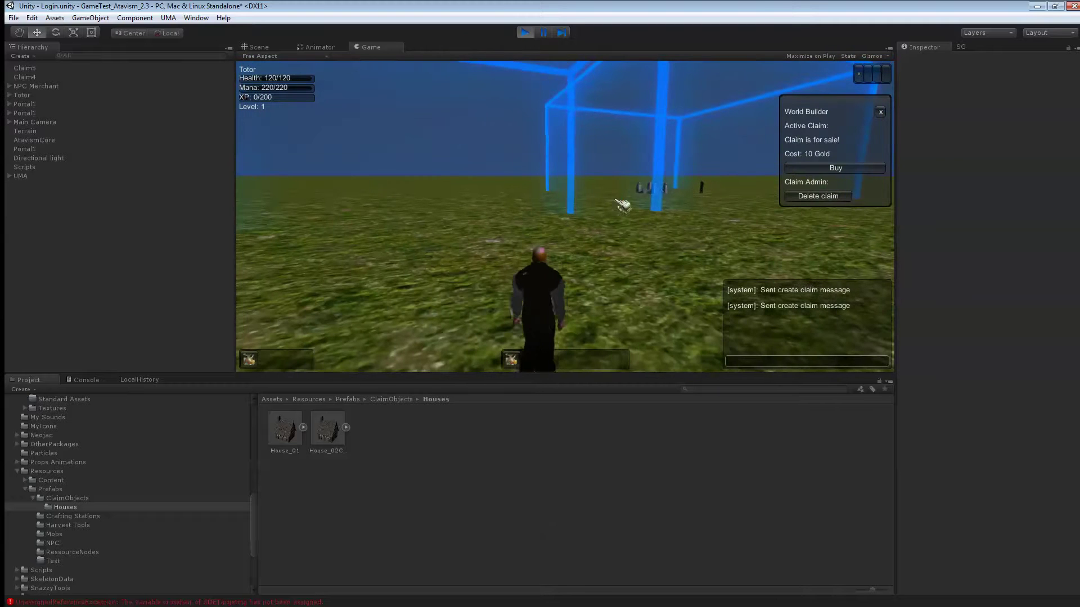
# - Buy the 20-size claim for 10 Gold, then walk the character out onto unclaimed ground
pyautogui.click(835, 169)
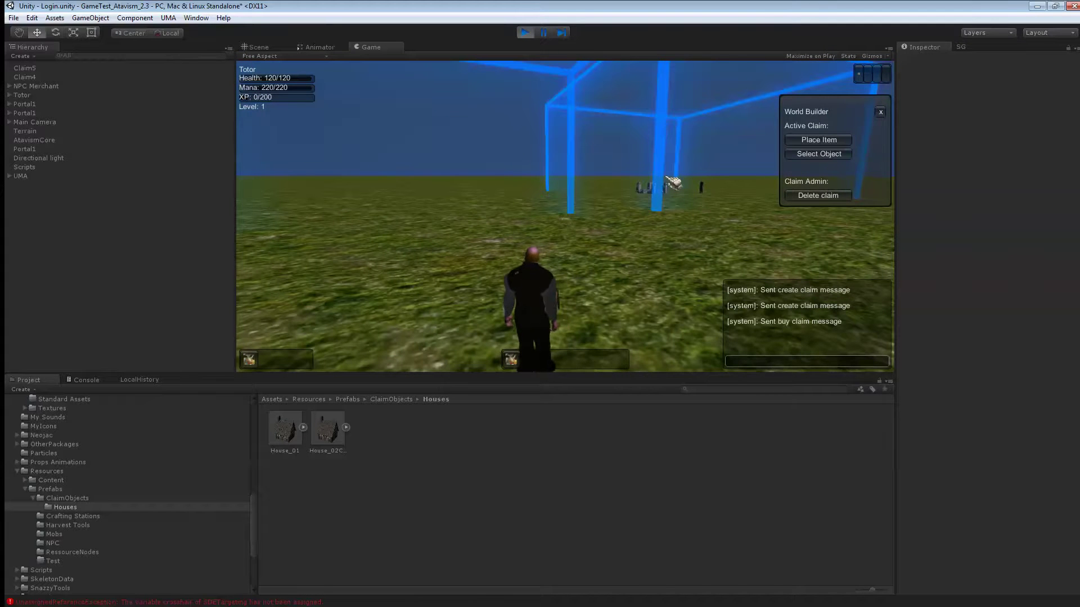
pyautogui.press('w')
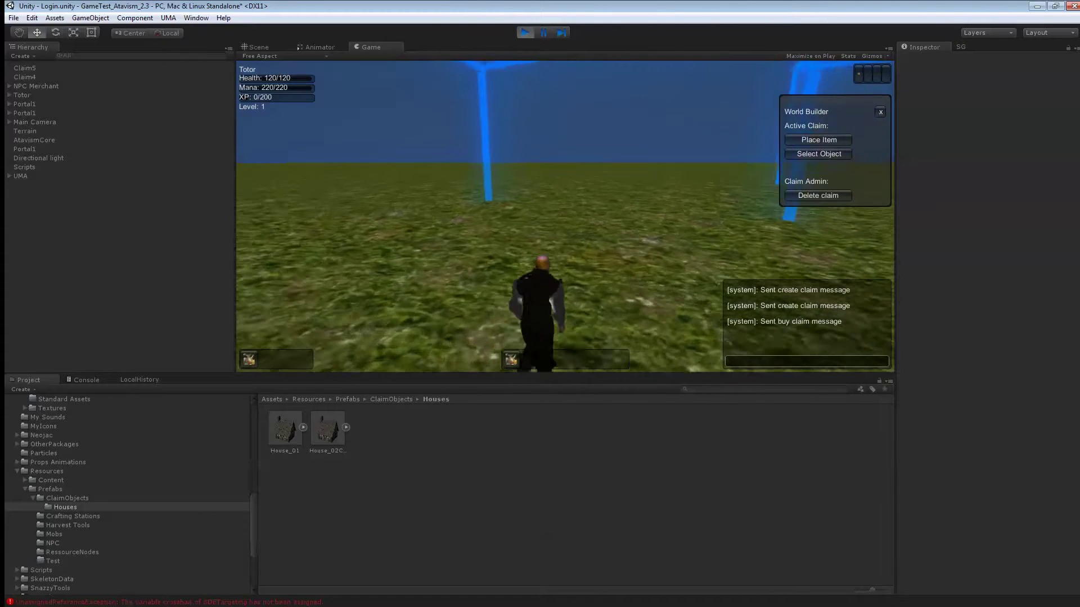
pyautogui.press('a')
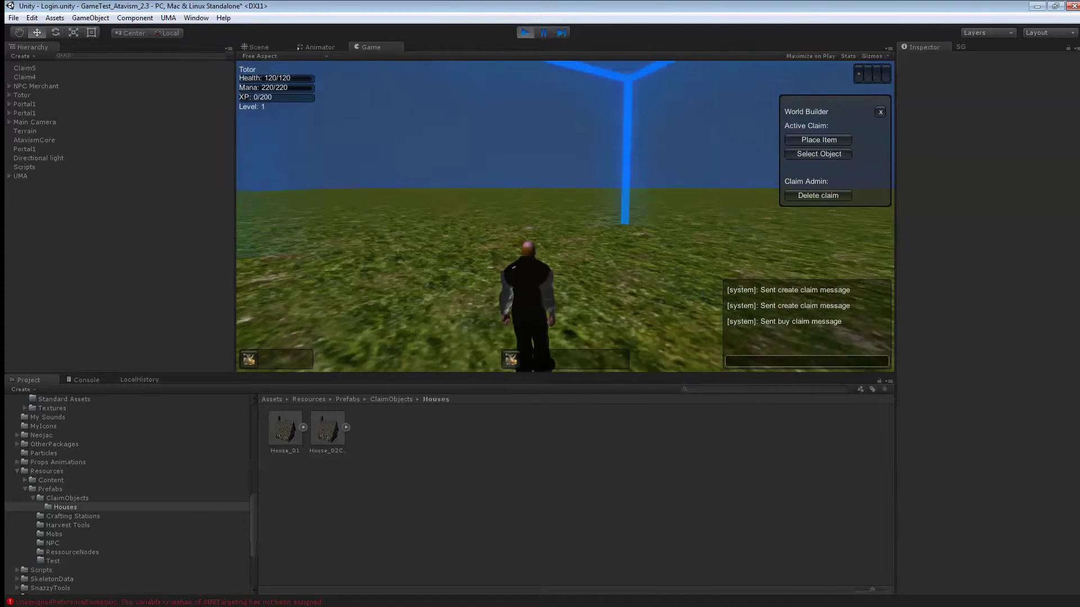
pyautogui.press('a')
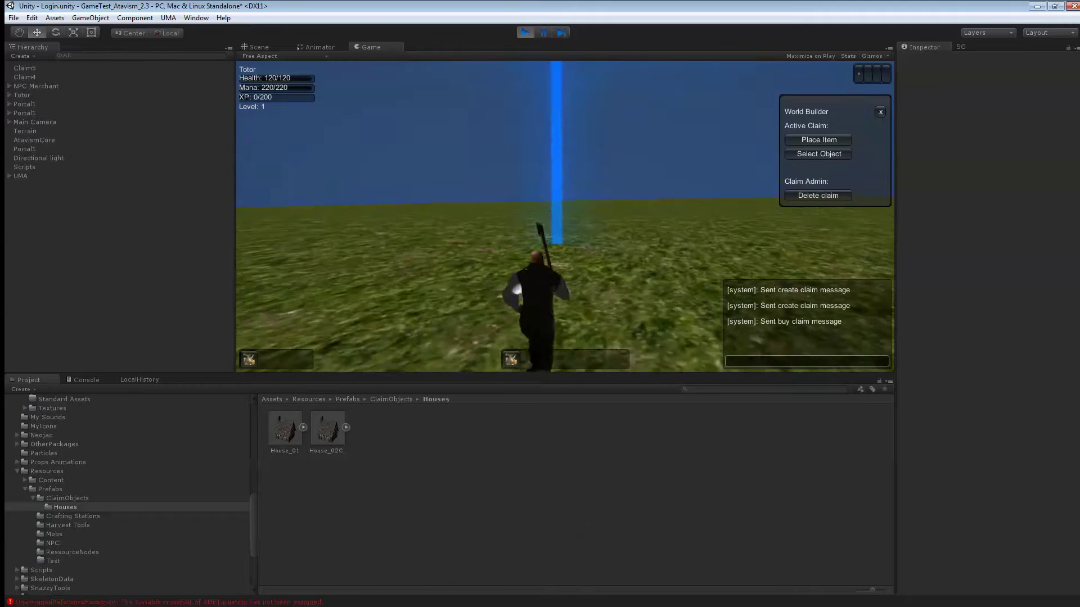
pyautogui.press('s')
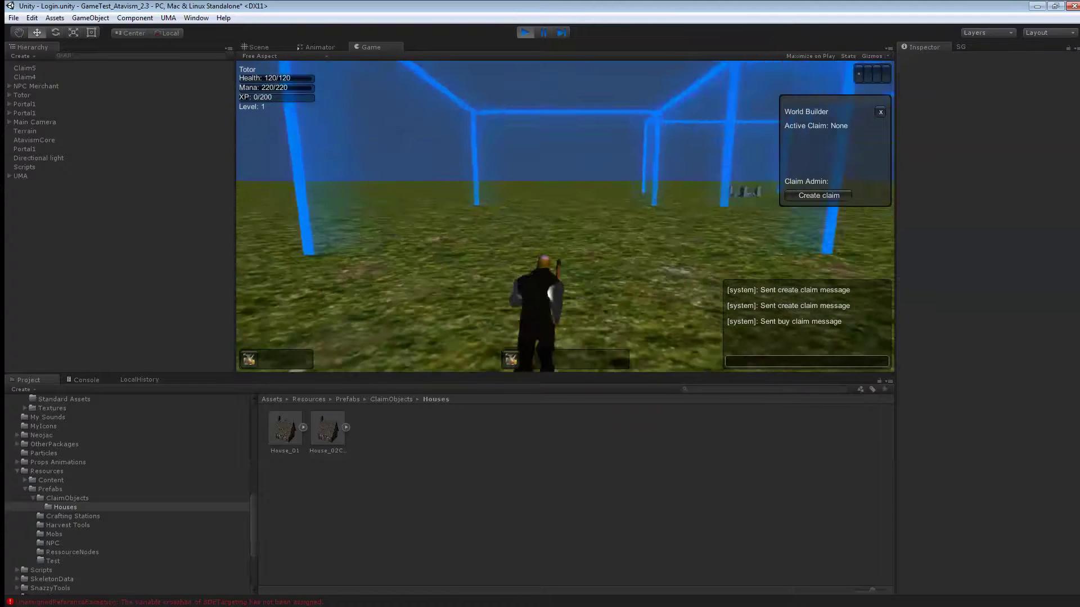
pyautogui.press('w')
pyautogui.press('d')
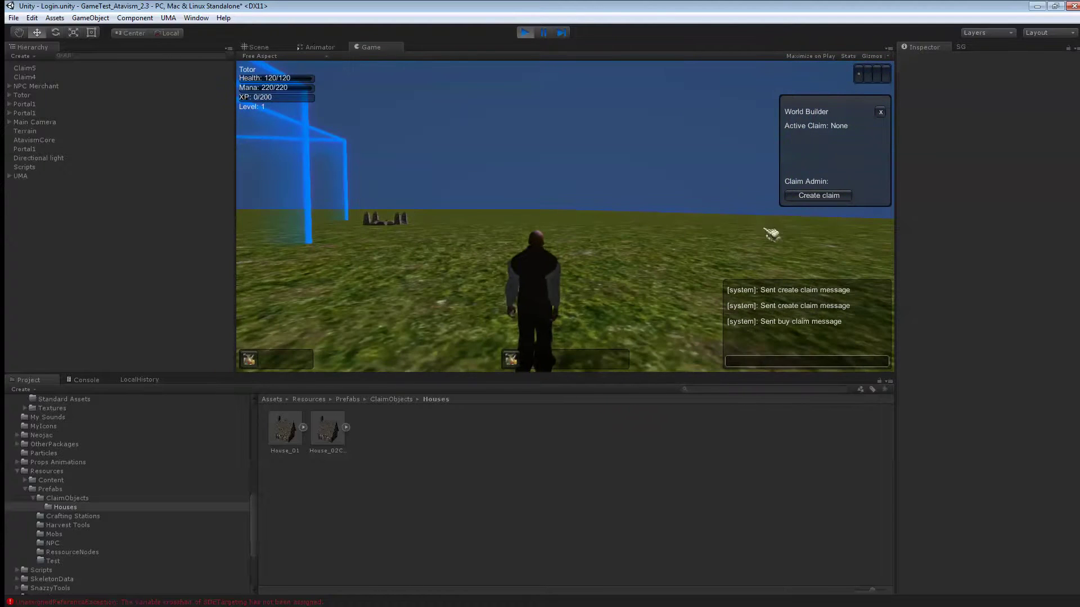
# - Add items 33 and 34 to the character with the /gi 33 and /gi 34 commands
pyautogui.write('/gi 33')
pyautogui.press('Return')
pyautogui.write('/')
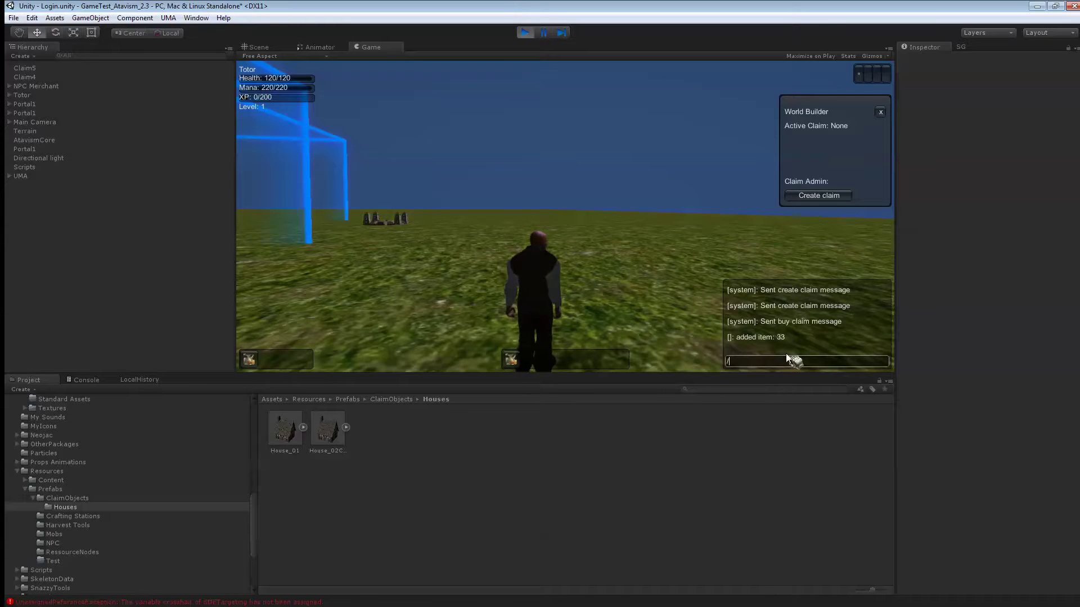
pyautogui.write('gi 34')
pyautogui.press('Return')
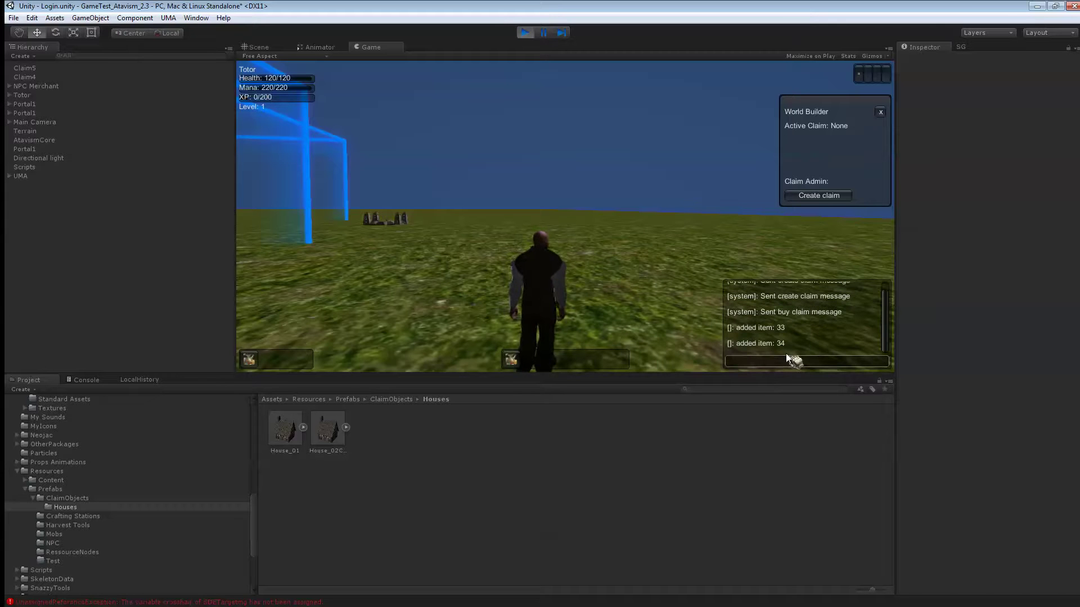
# - Take the claim item from the bag and run back into the claim until My Claim is active
pyautogui.click(244, 360)
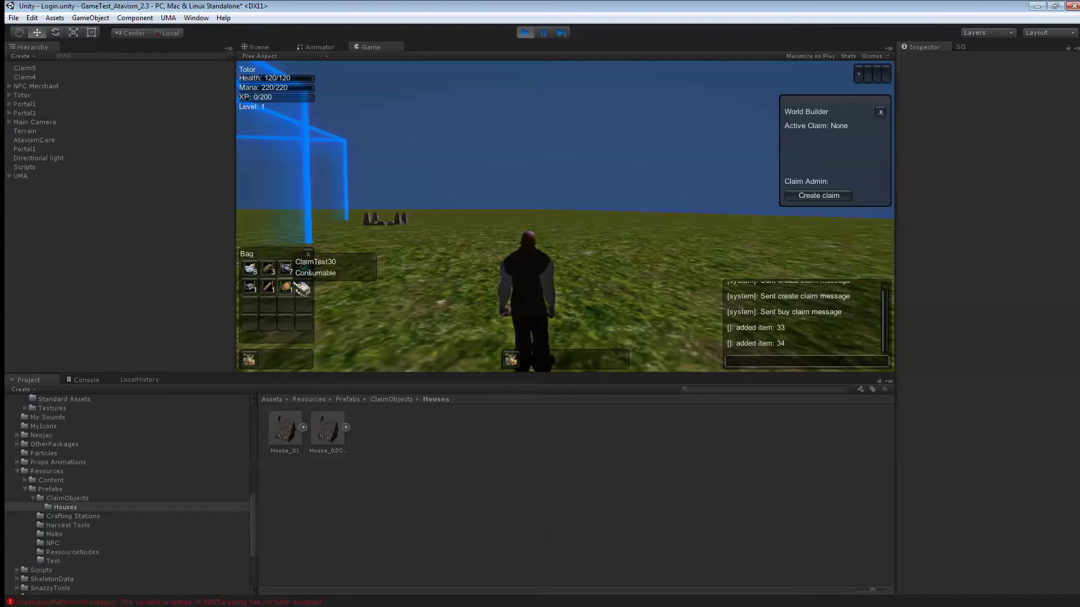
pyautogui.moveTo(394, 225); pyautogui.dragTo(416, 212, button='right')
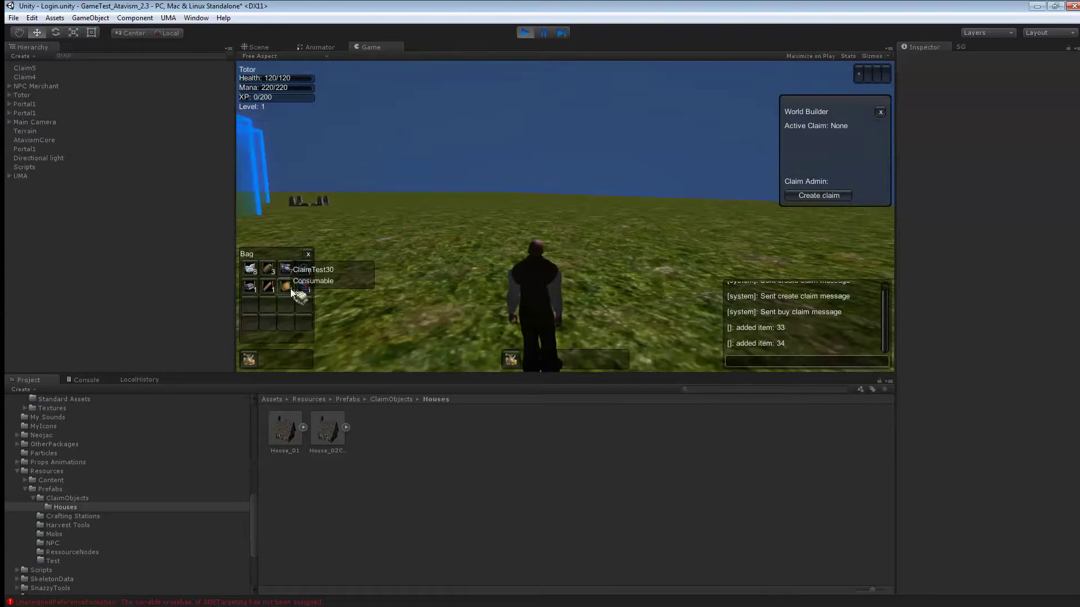
pyautogui.moveTo(287, 288); pyautogui.dragTo(404, 248)
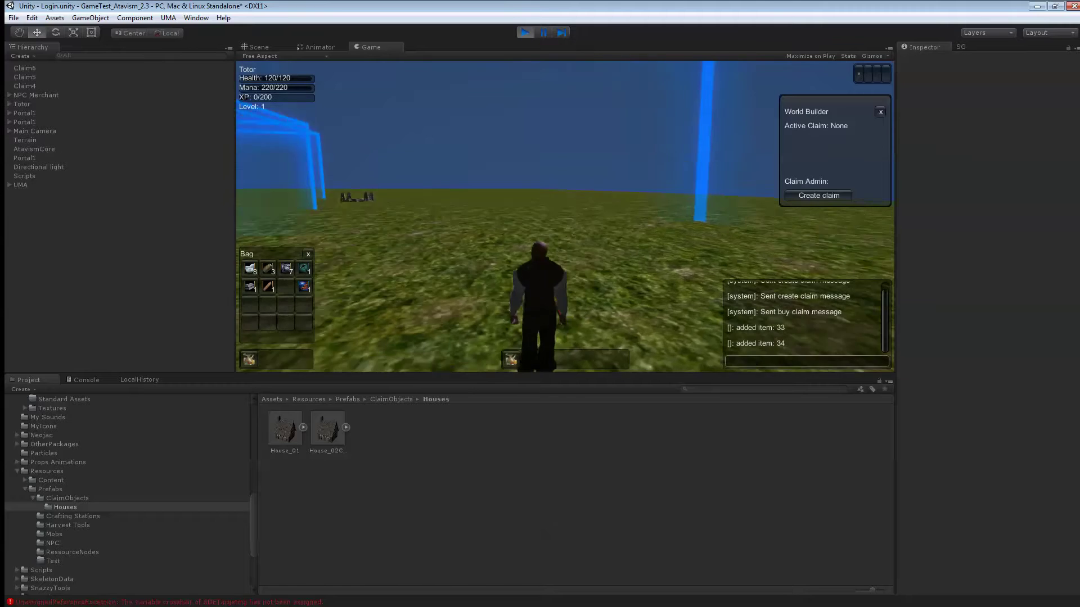
pyautogui.press('w')
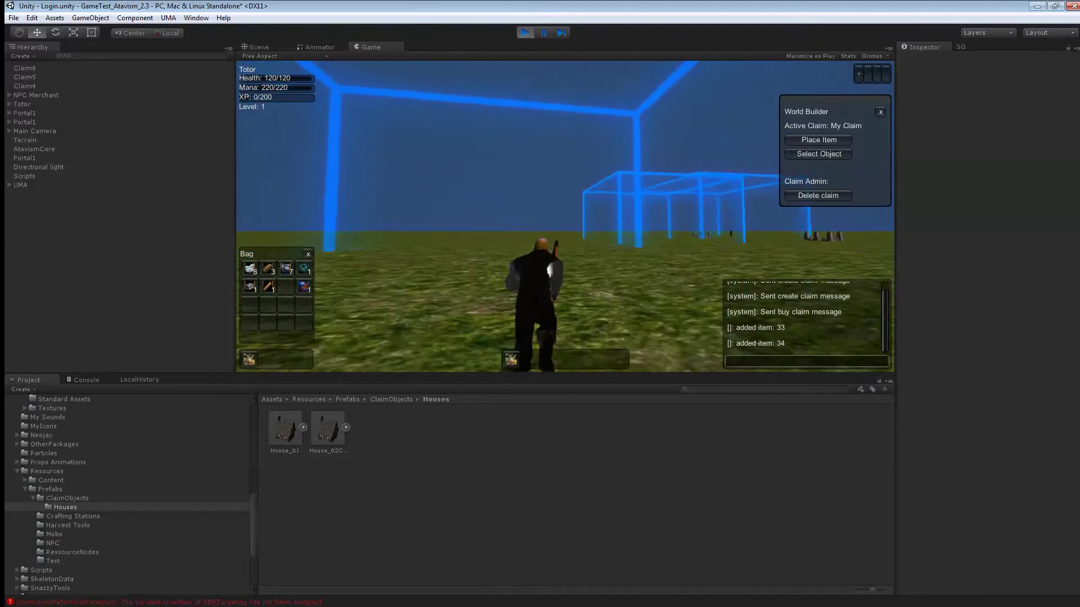
pyautogui.press('w')
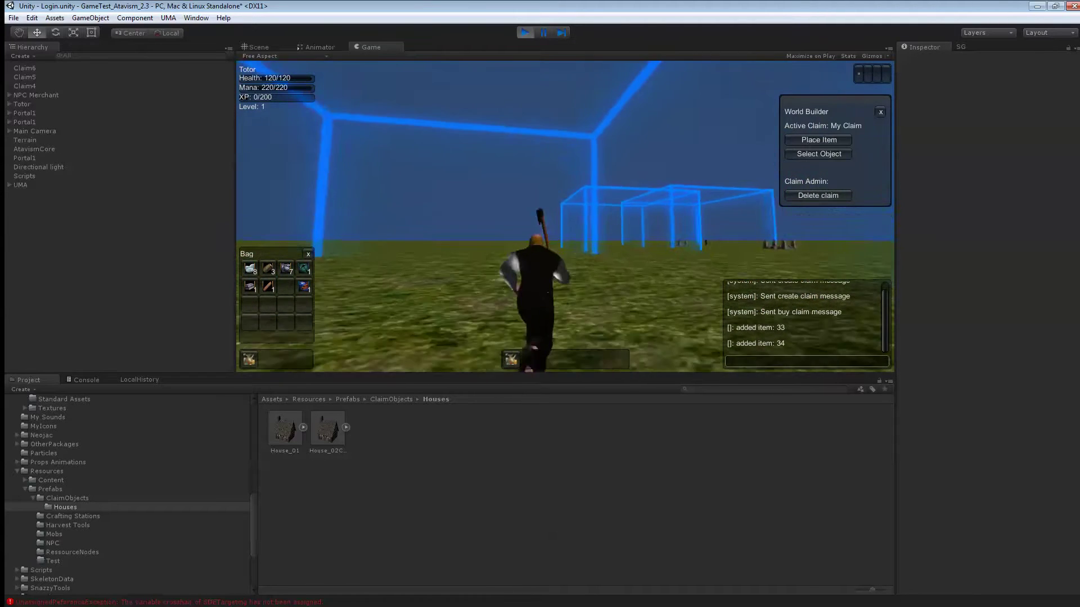
pyautogui.press('w')
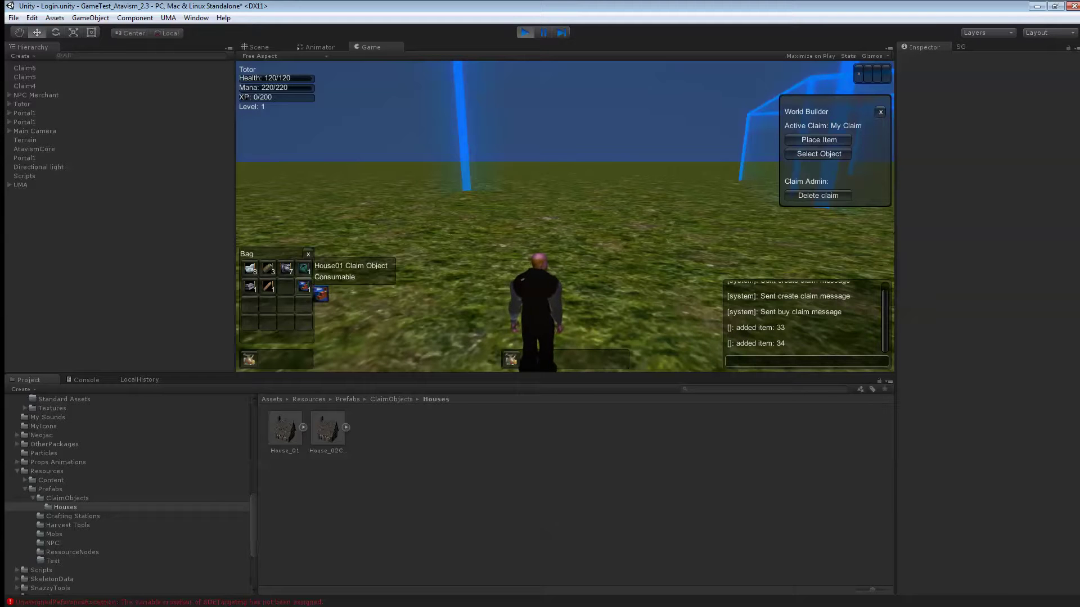
# - Drag the House01 Claim Object into the game view and place the house in My Claim
pyautogui.moveTo(311, 289)
pyautogui.mouseDown()
pyautogui.moveTo(757, 151)
pyautogui.moveTo(798, 149)
pyautogui.moveTo(842, 167)
pyautogui.moveTo(316, 302)
pyautogui.moveTo(459, 264)
pyautogui.moveTo(484, 181)
pyautogui.moveTo(522, 189)
pyautogui.moveTo(531, 202)
pyautogui.moveTo(491, 207)
pyautogui.moveTo(518, 193)
pyautogui.moveTo(573, 214)
pyautogui.mouseUp()
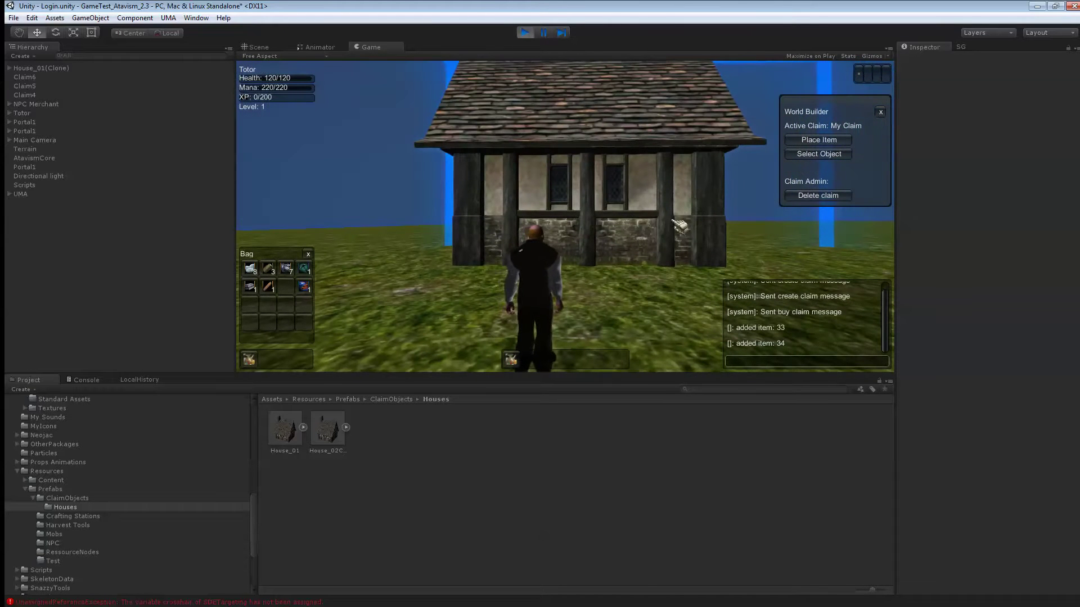
pyautogui.press('a')
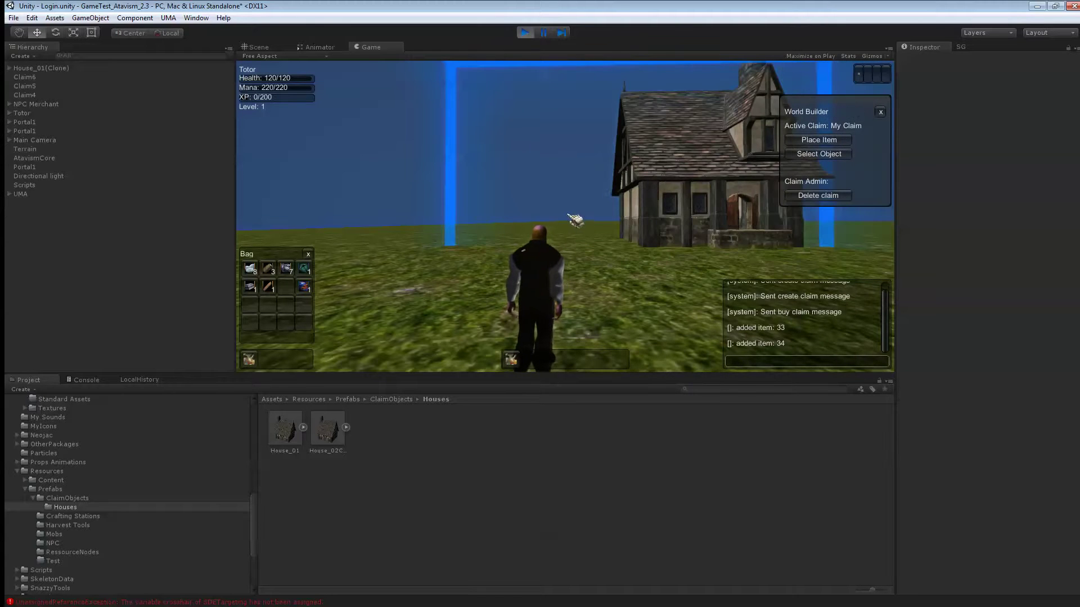
pyautogui.press('w')
pyautogui.press('d')
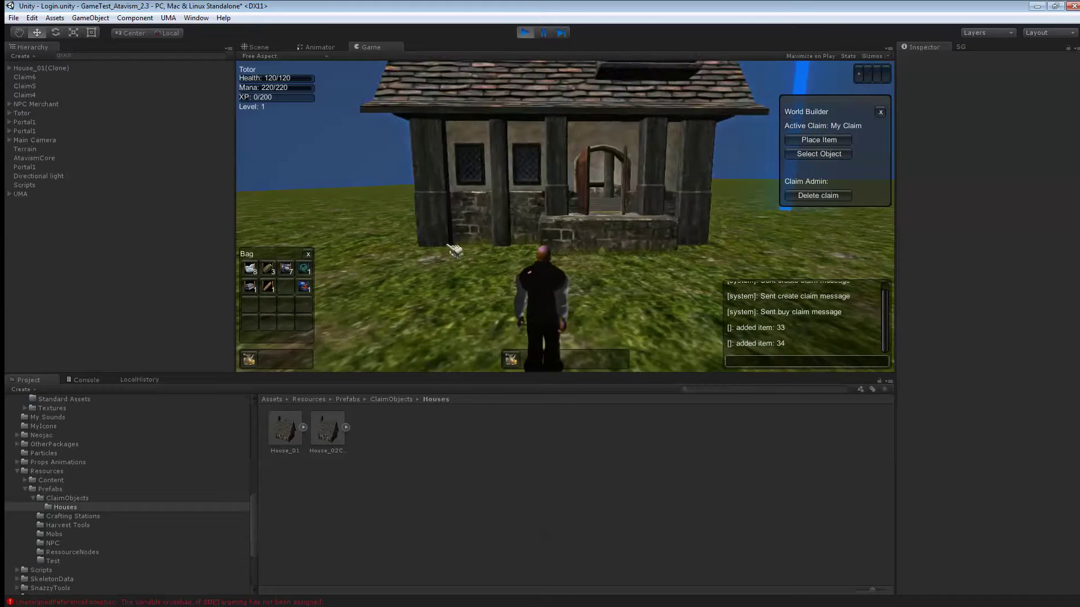
pyautogui.press('s')
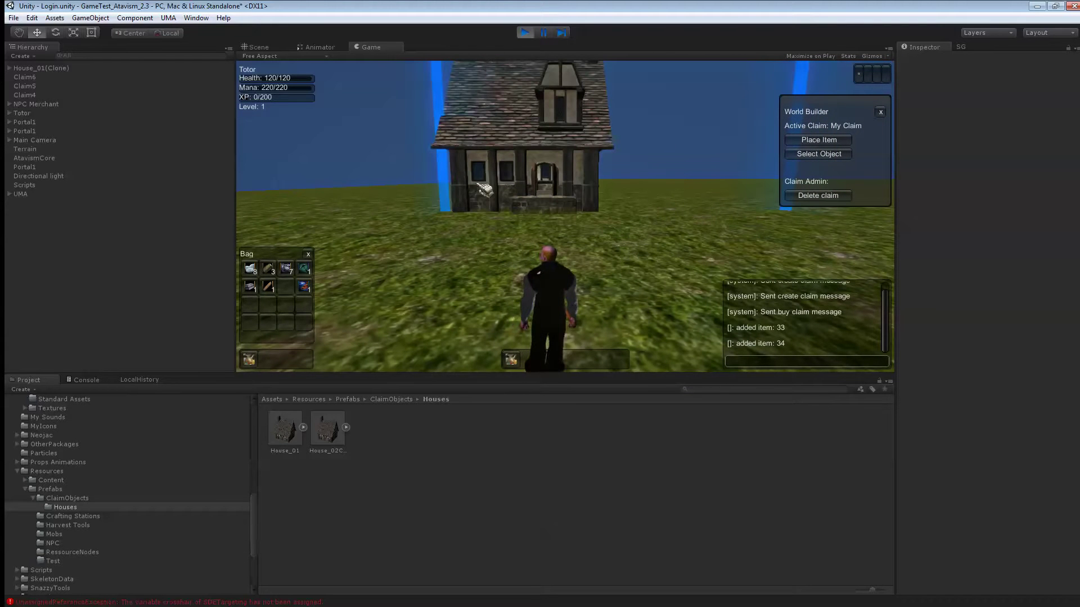
pyautogui.click(497, 167)
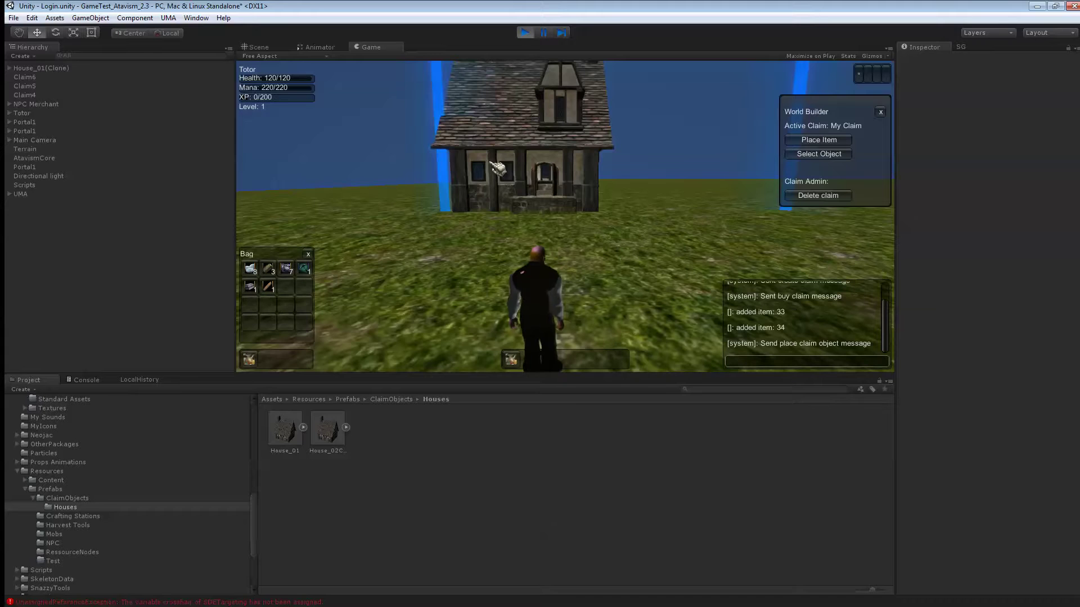
# - Run the character up to the placed house's door and inside
pyautogui.press('w')
pyautogui.press('a')
pyautogui.press('d')
pyautogui.press('w')
pyautogui.press('w')
pyautogui.press('w')
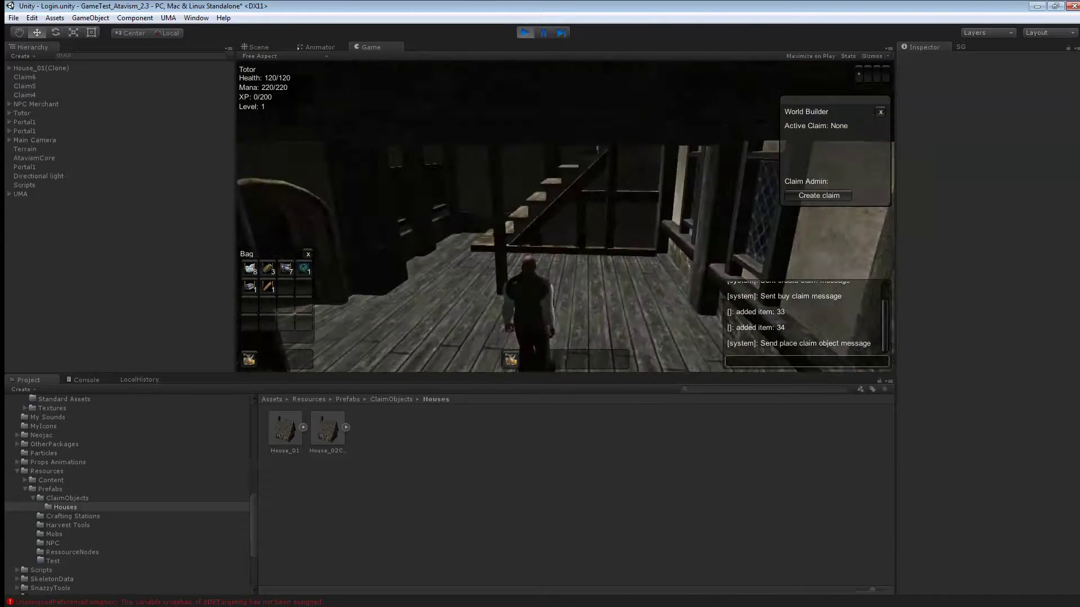
# - Walk out, select the placed house, and drag it to a new spot in front of the character
pyautogui.press('a')
pyautogui.press('w')
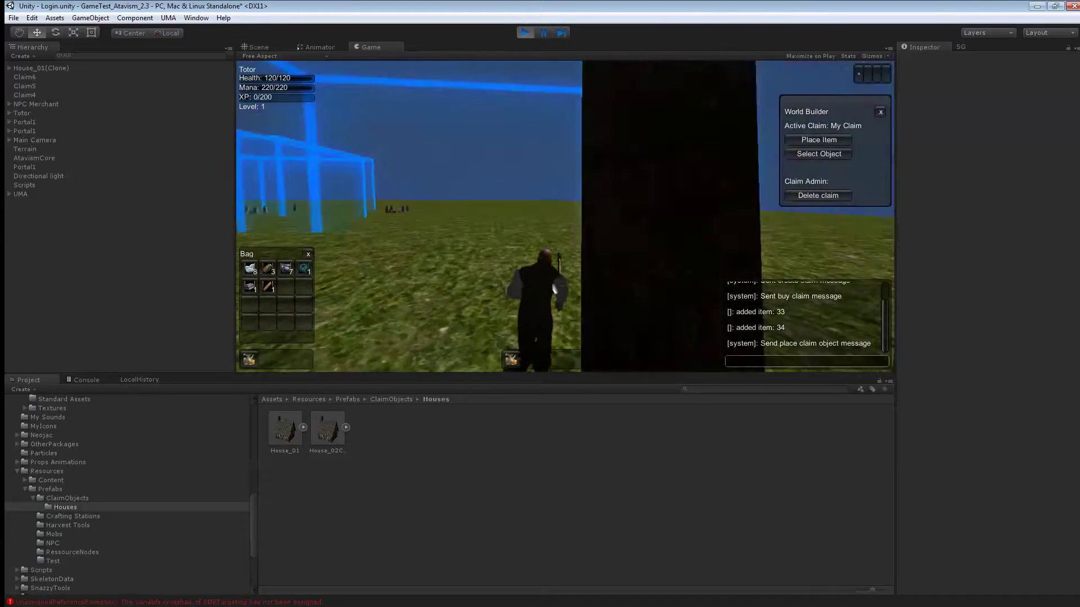
pyautogui.press('a')
pyautogui.click(428, 161)
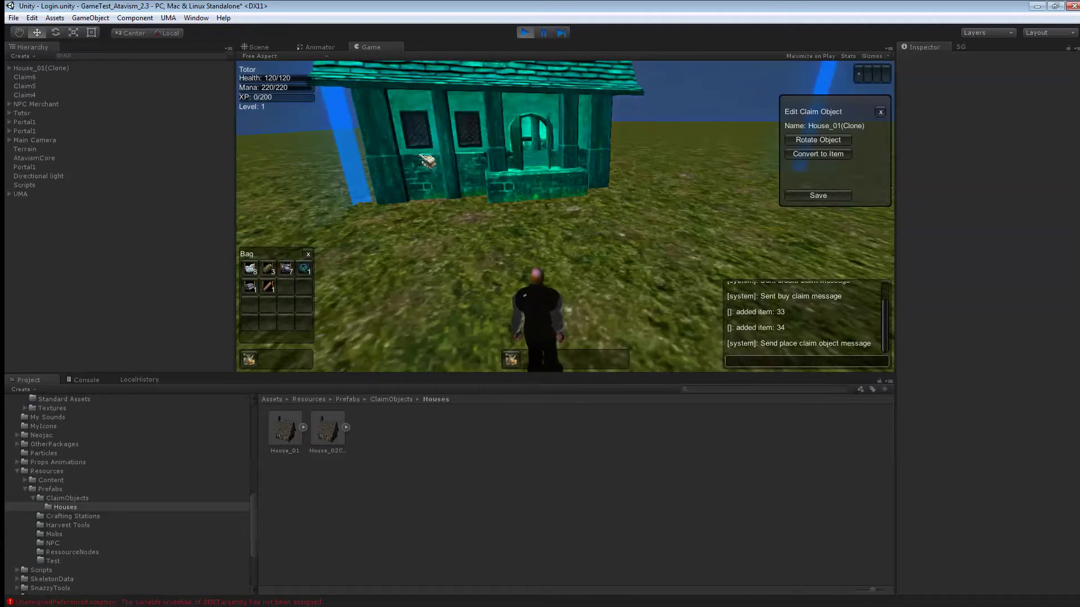
pyautogui.moveTo(483, 189); pyautogui.dragTo(781, 171)
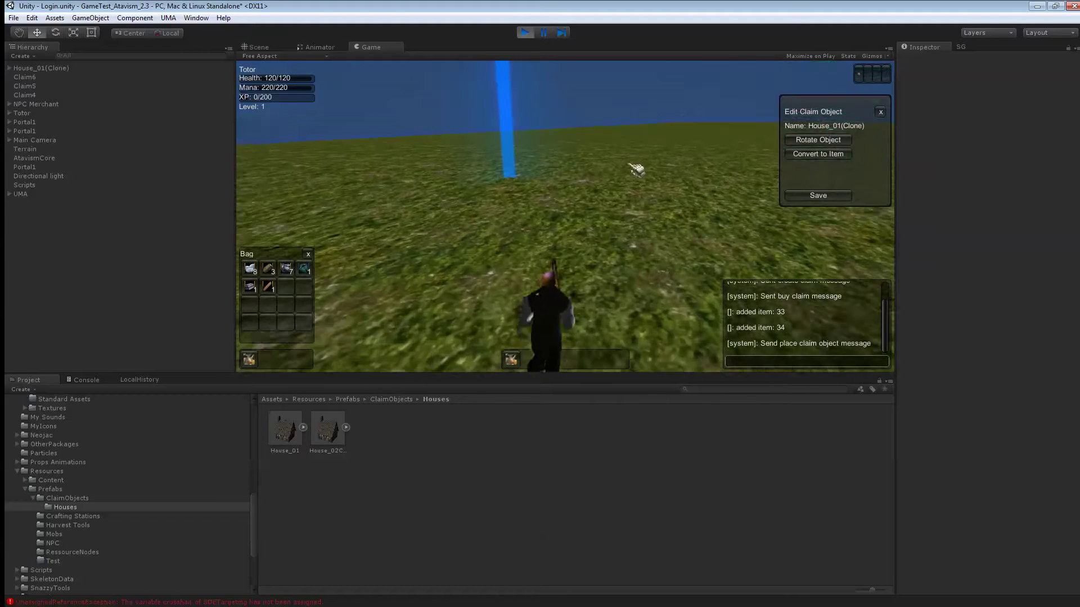
pyautogui.press('a')
pyautogui.moveTo(288, 212); pyautogui.dragTo(430, 246)
# - Set the house down, then pick it up again, rotate it with the scroll wheel, and place it
pyautogui.click(427, 243)
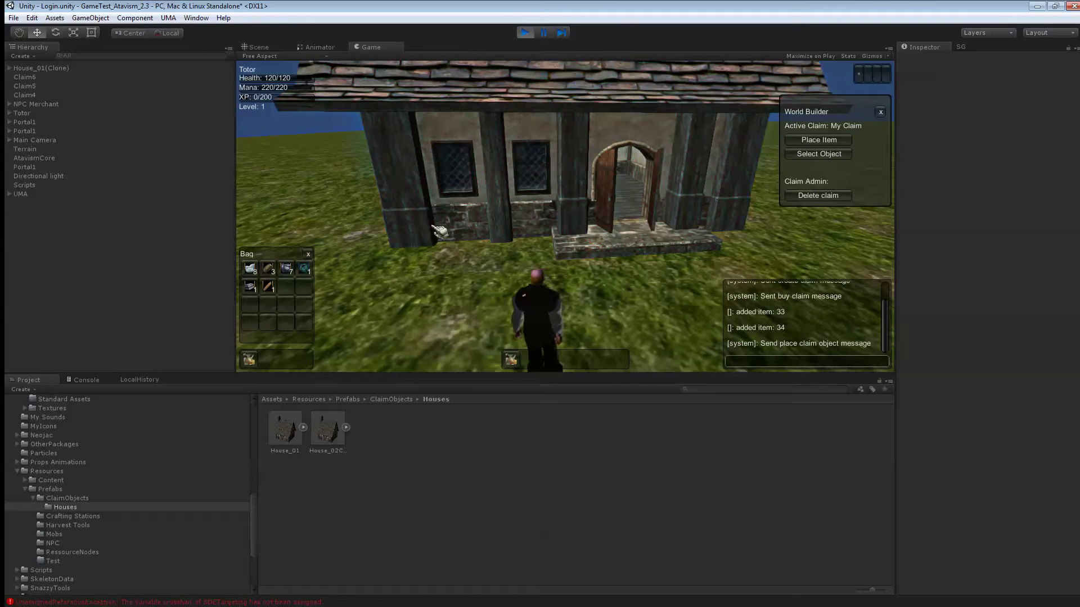
pyautogui.click(810, 153)
pyautogui.click(561, 157)
pyautogui.click(798, 140)
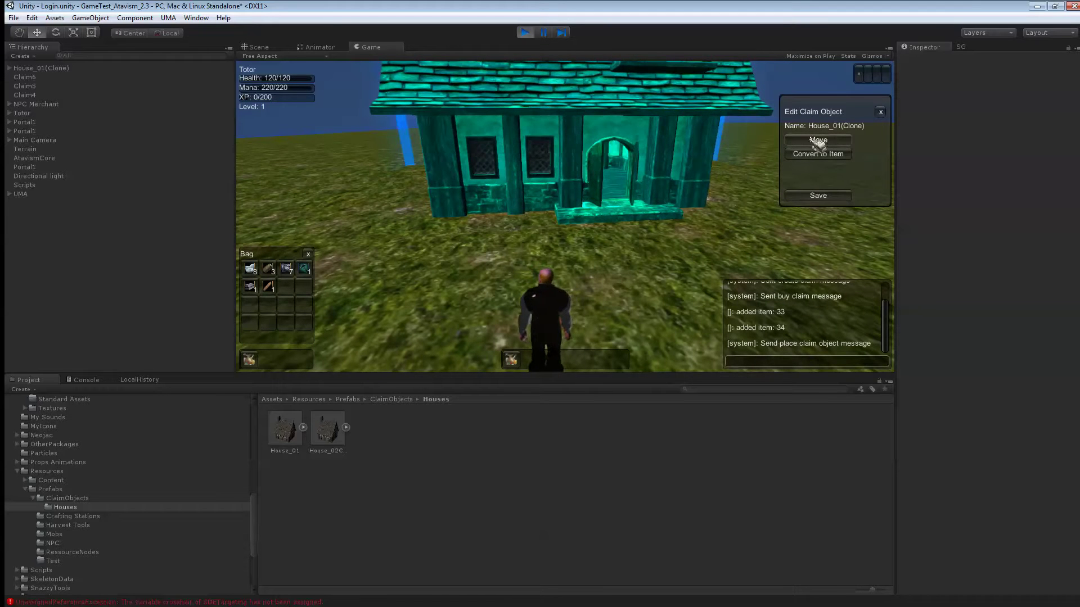
pyautogui.press('a')
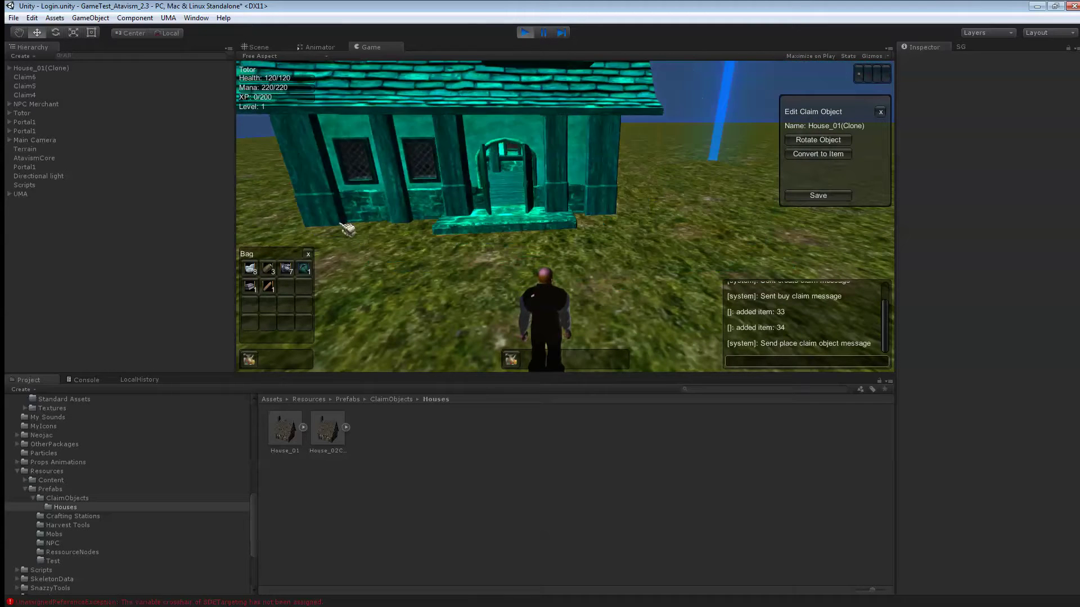
pyautogui.press('d')
pyautogui.scroll(-3, 445, 232)
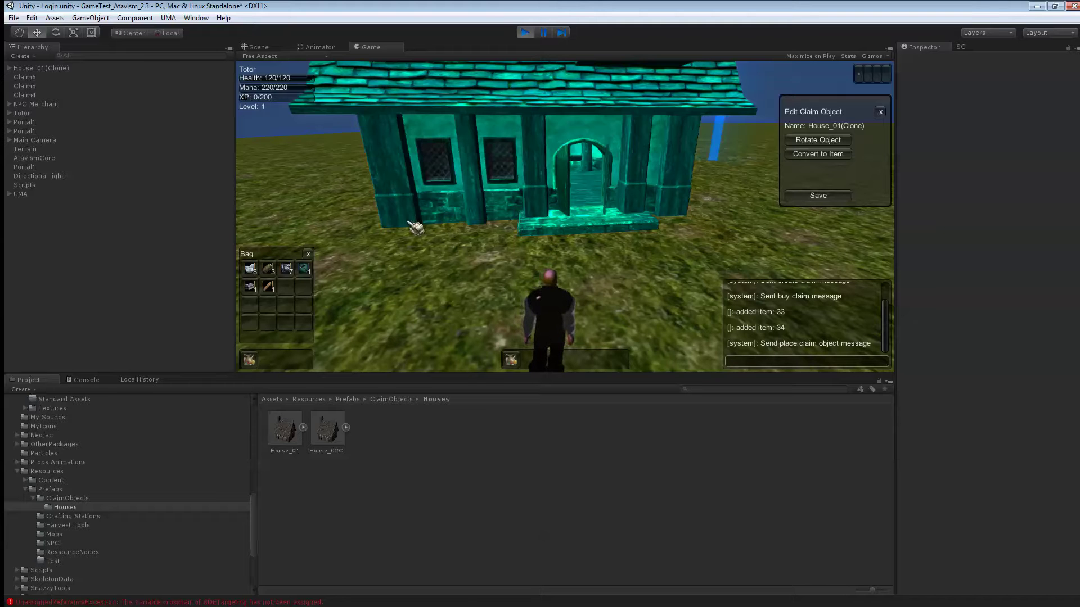
pyautogui.click(439, 223)
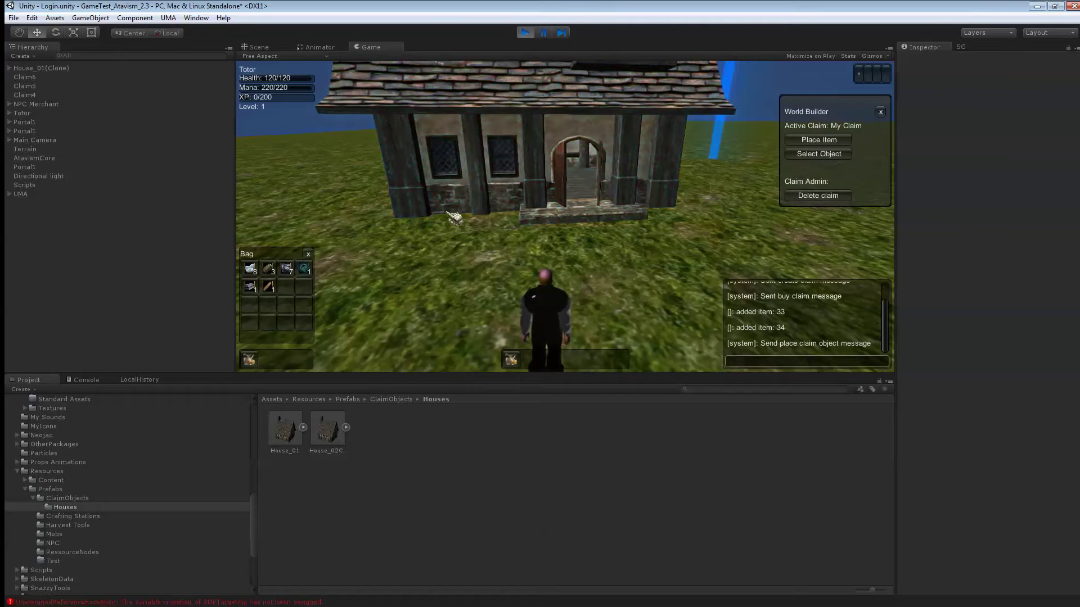
# - Pick up the house with Move and drop it at a slightly new position
pyautogui.click(832, 159)
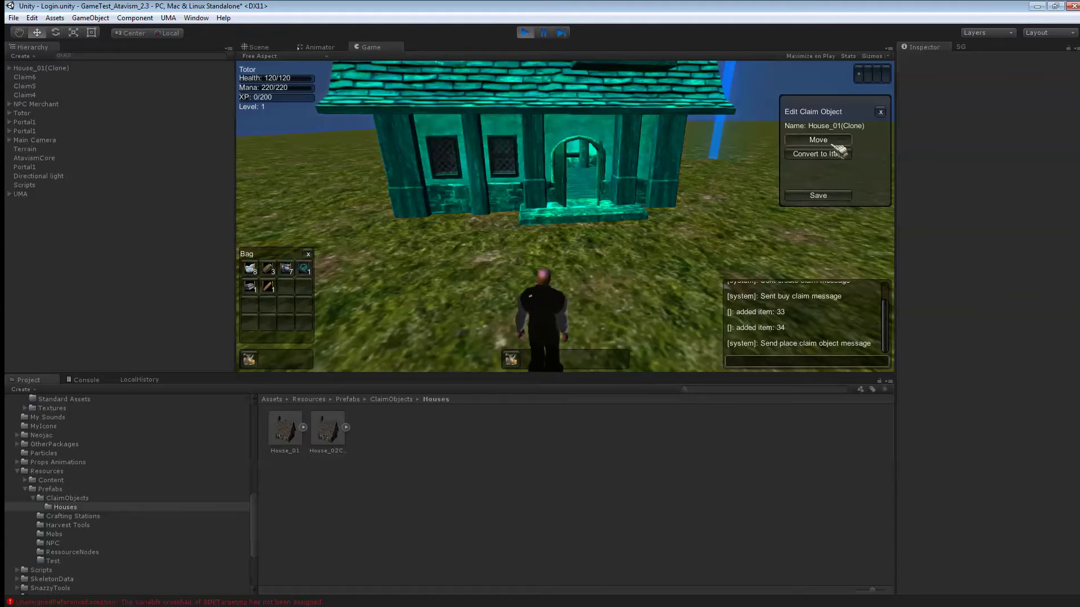
pyautogui.click(838, 144)
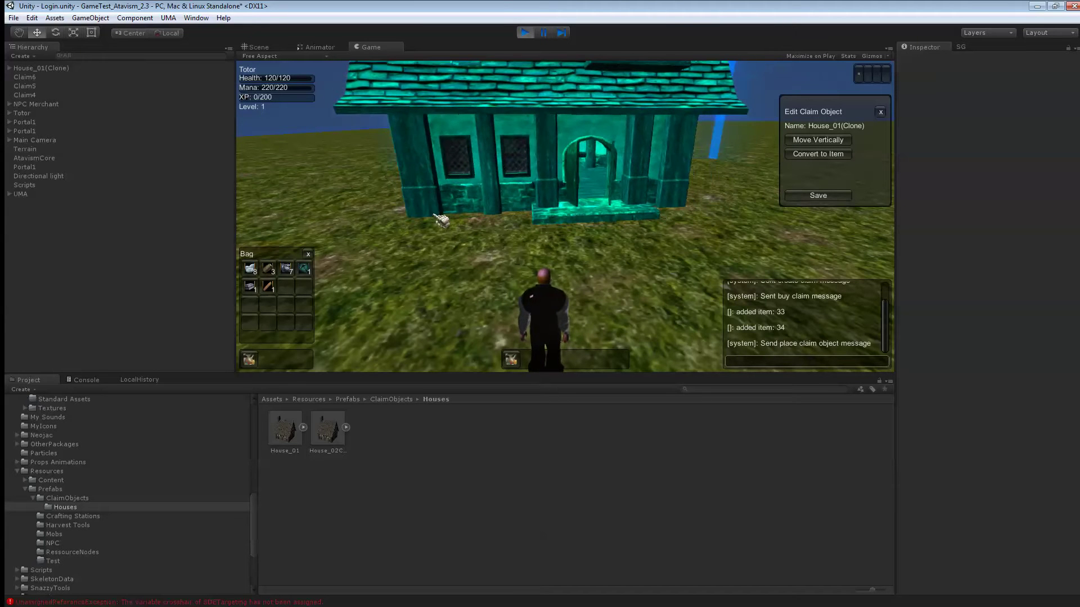
pyautogui.click(444, 218)
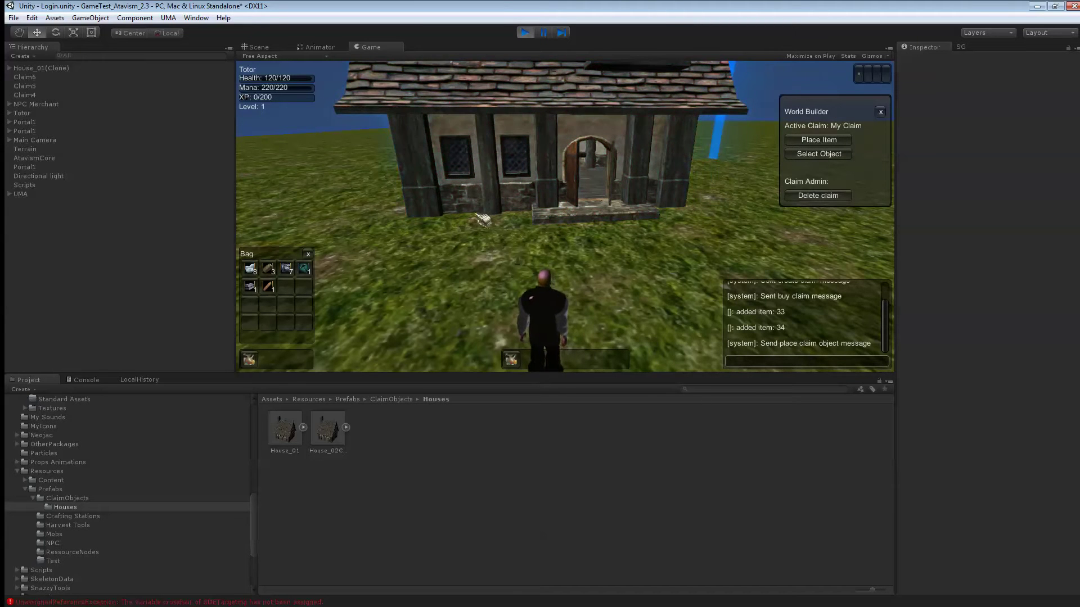
# - Walk up to the house and select House_01(Clone) again for editing
pyautogui.press('w')
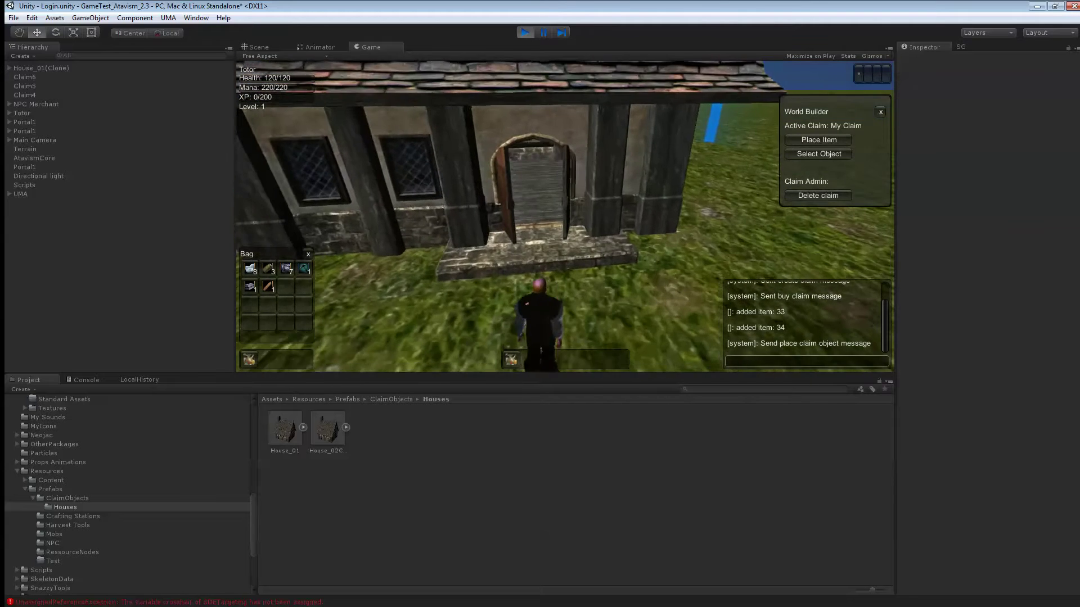
pyautogui.moveTo(529, 216); pyautogui.dragTo(528, 215, button='right')
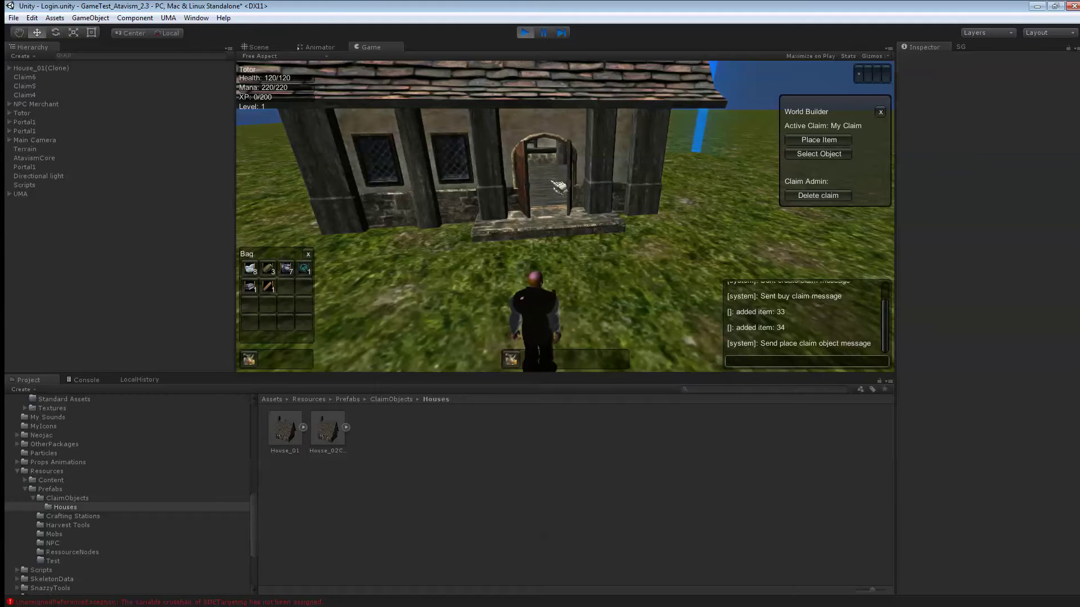
pyautogui.moveTo(559, 188); pyautogui.dragTo(585, 173, button='right')
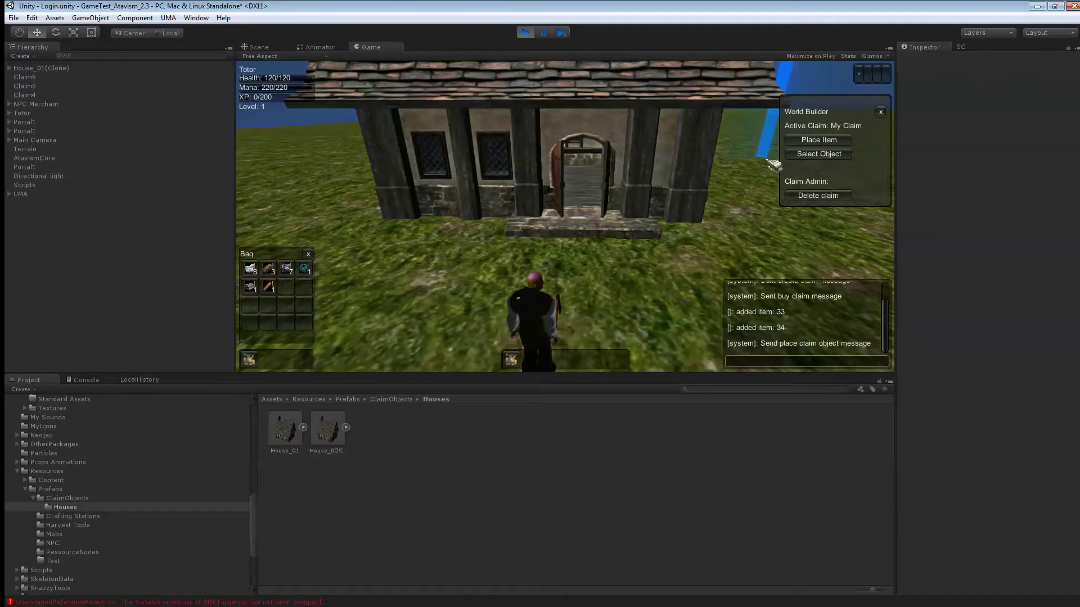
pyautogui.click(817, 154)
pyautogui.click(482, 97)
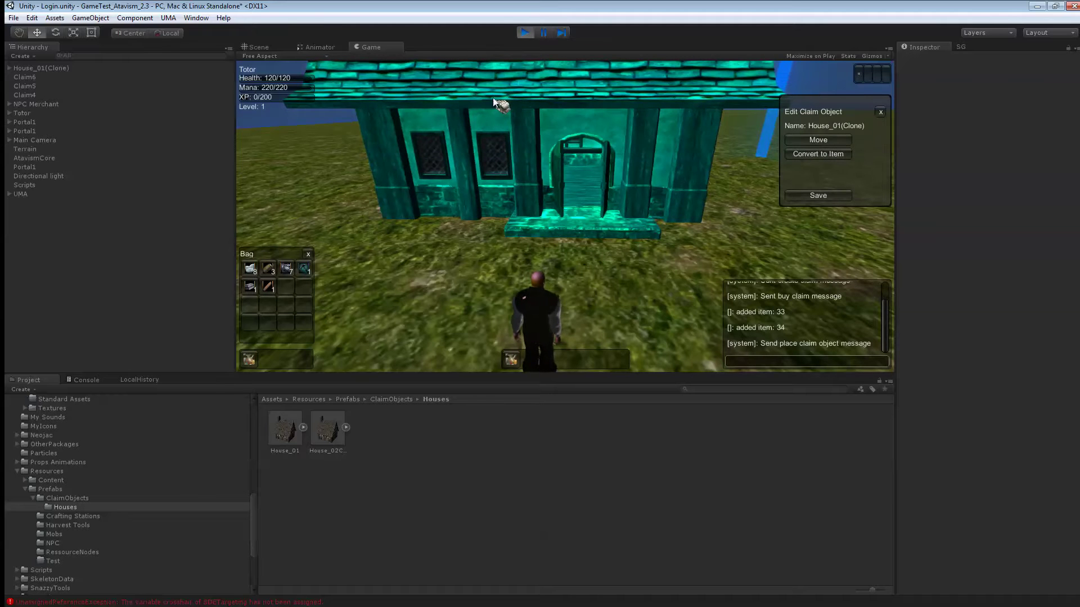
# - Convert House_01 back into a Bag item and delete the Claim6 claim
pyautogui.click(815, 156)
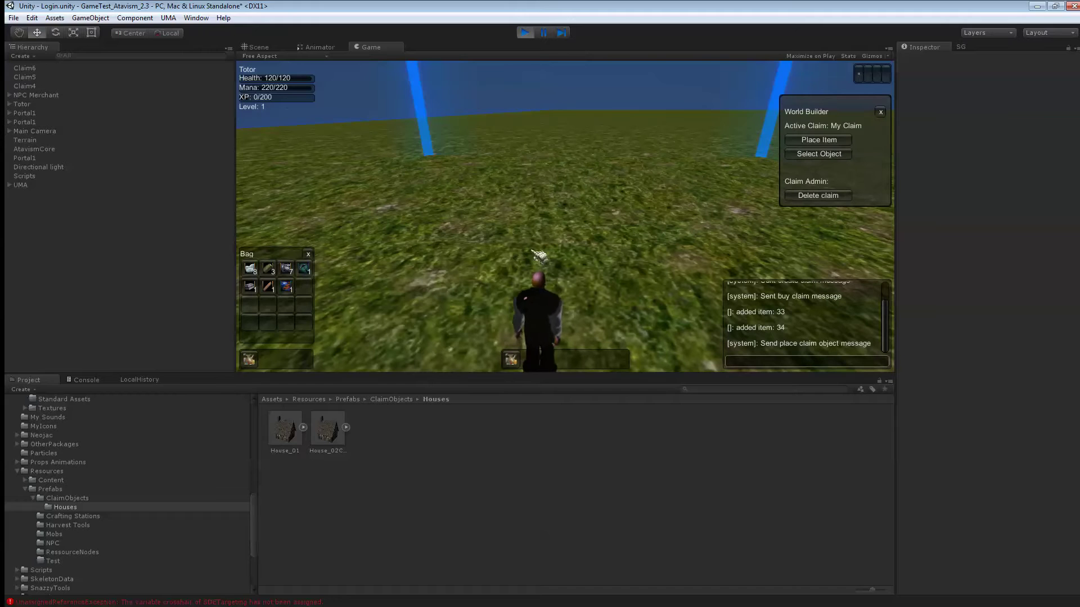
pyautogui.click(841, 201)
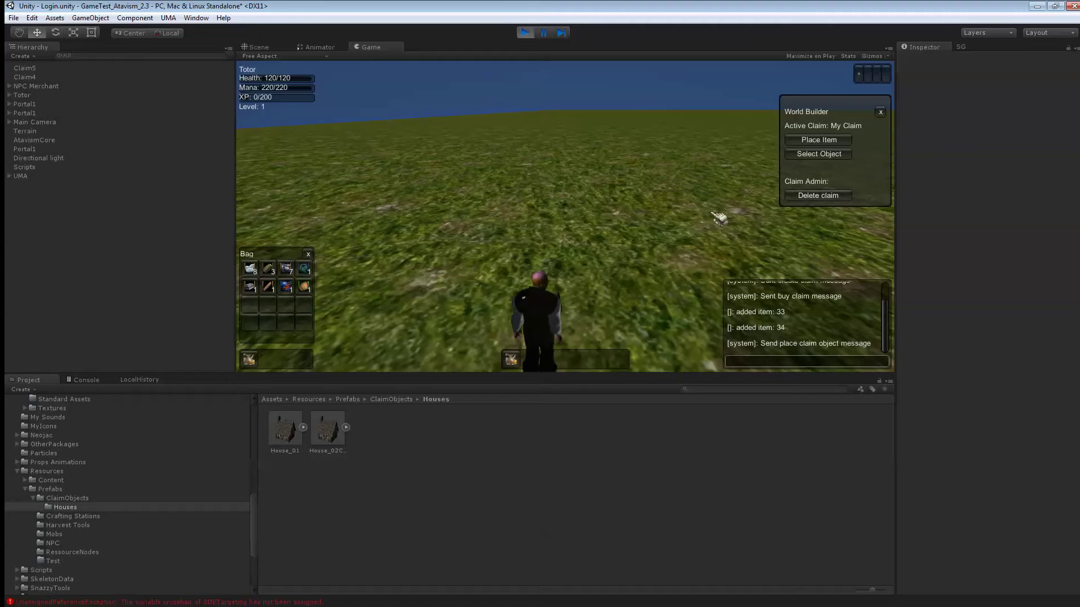
pyautogui.moveTo(498, 209); pyautogui.dragTo(574, 213, button='right')
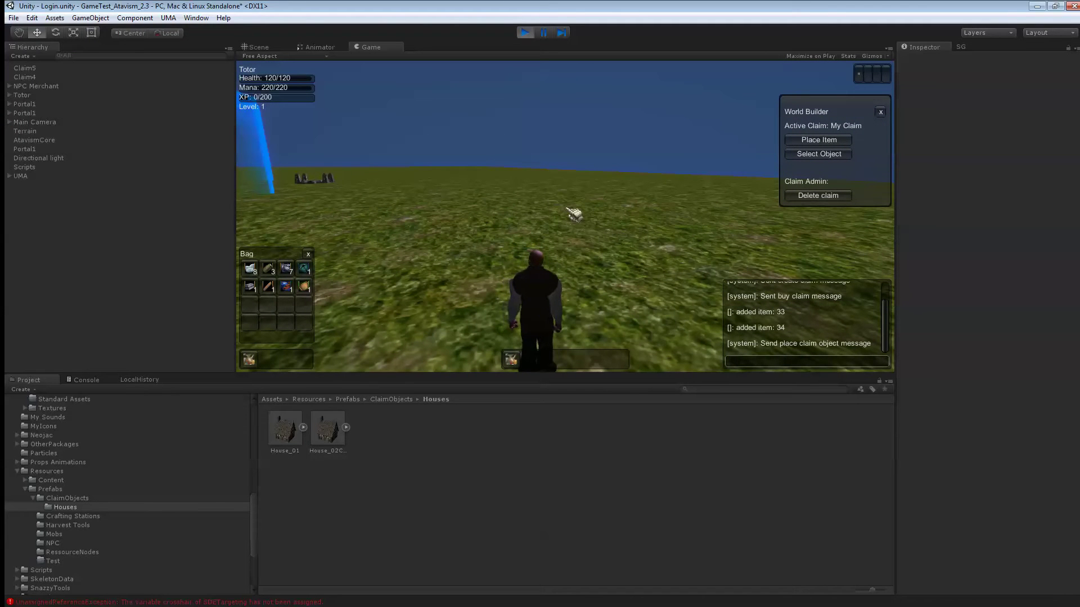